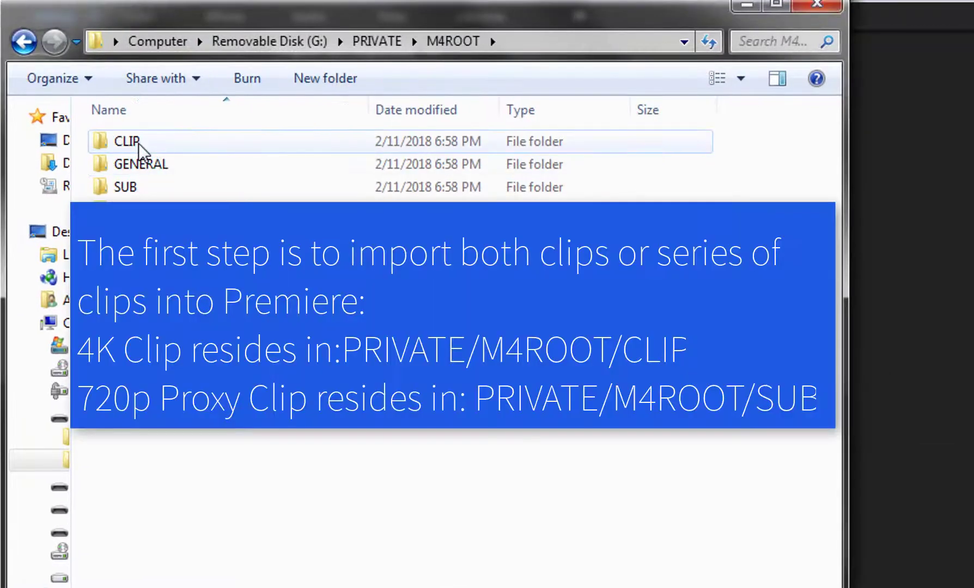
- Import the 4K clip C0001 from the M4ROOT folder into the Premiere project
double_click(138, 143)
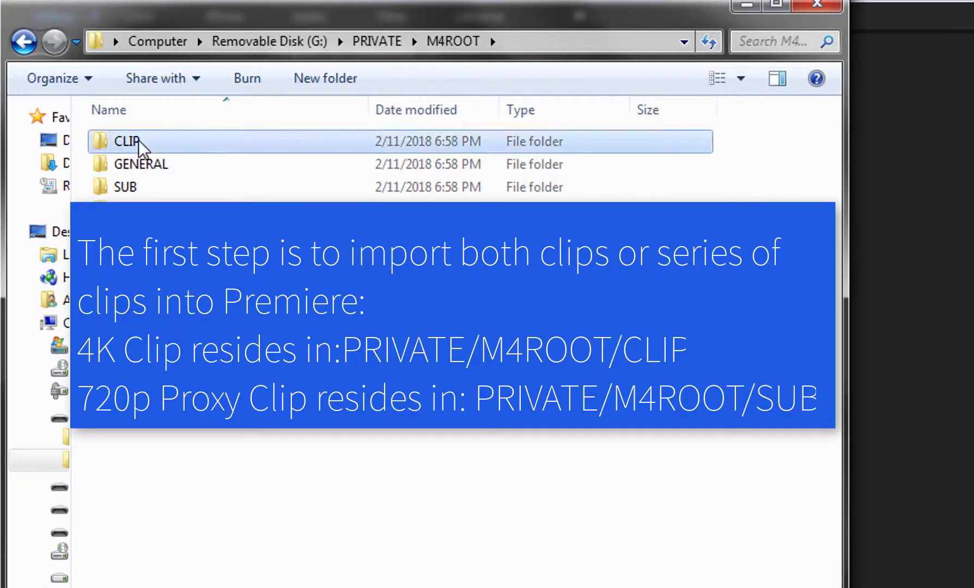
click(140, 146)
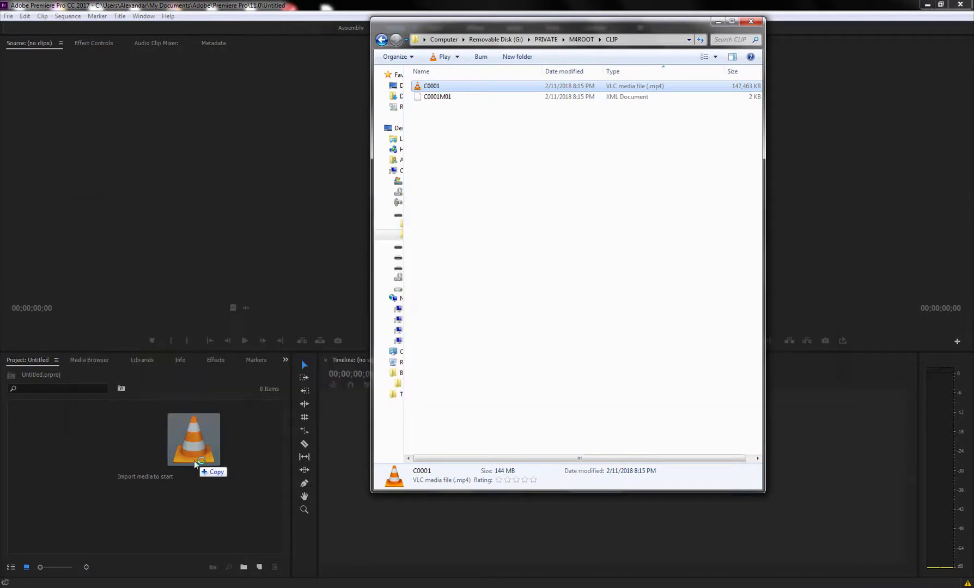
drag(419, 92, 195, 463)
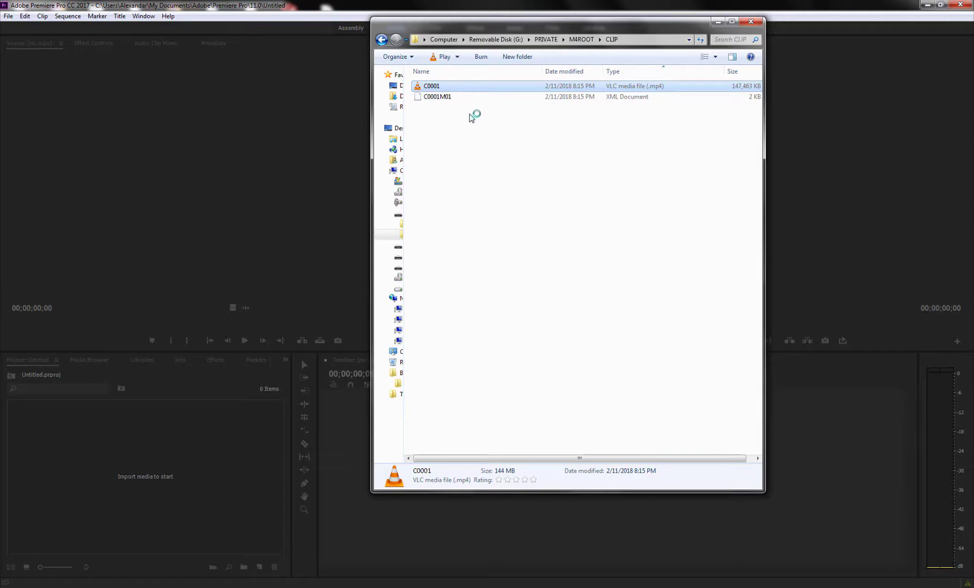
- Import the 720p proxy C0001S03 from the SUB folder, then close Explorer
click(382, 41)
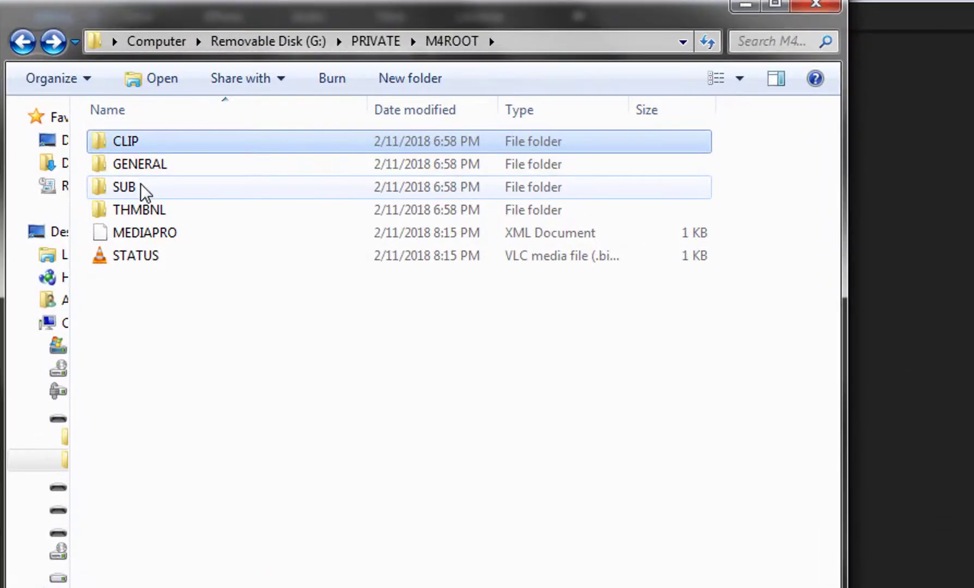
double_click(141, 184)
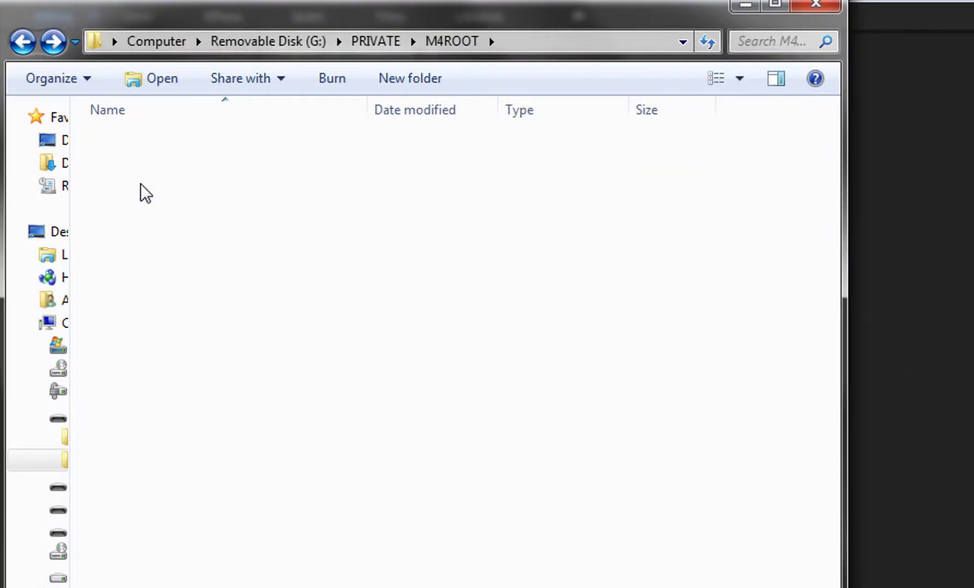
drag(145, 154, 176, 468)
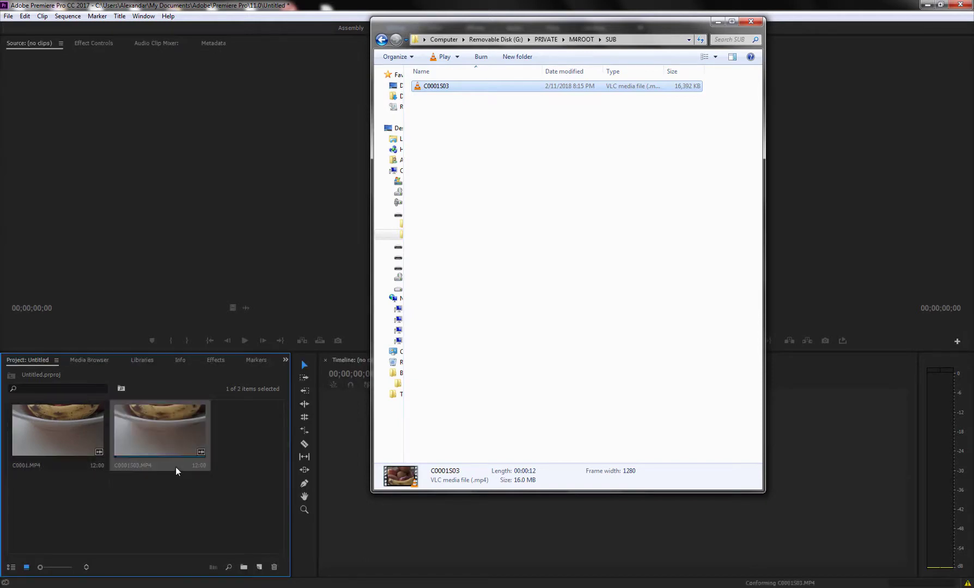
click(751, 23)
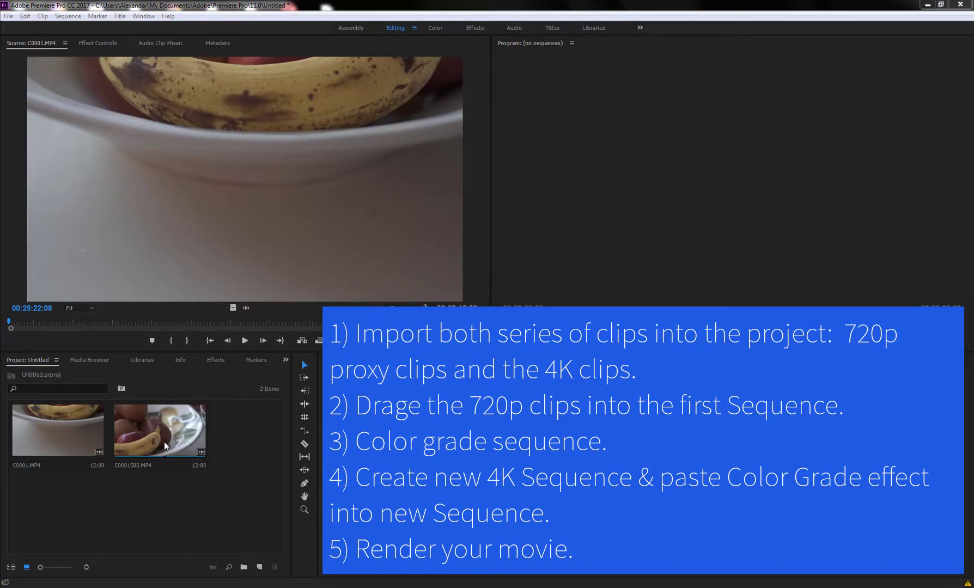
- Check the proxy C0001S03's properties, confirming its 1280 x 720 image size
double_click(165, 445)
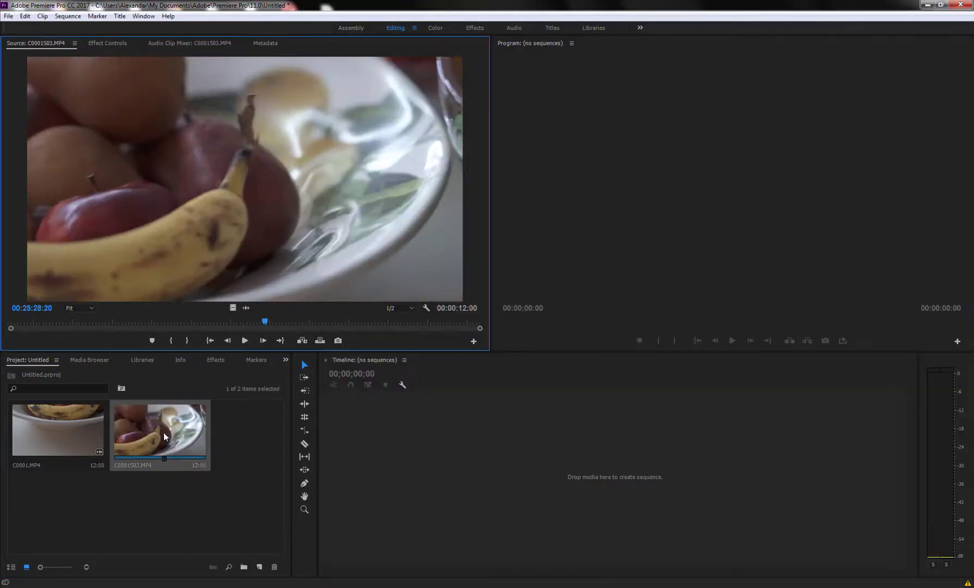
right_click(159, 191)
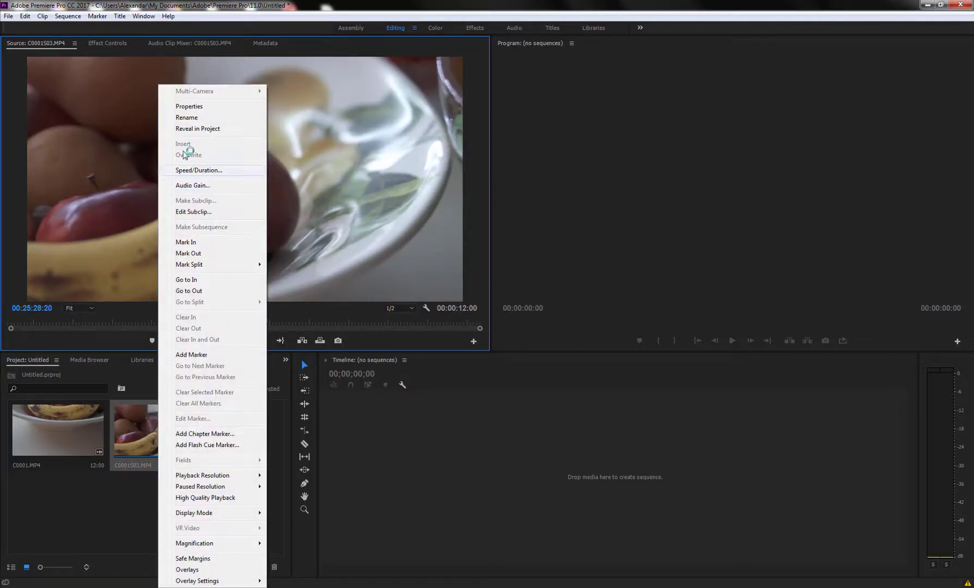
click(192, 107)
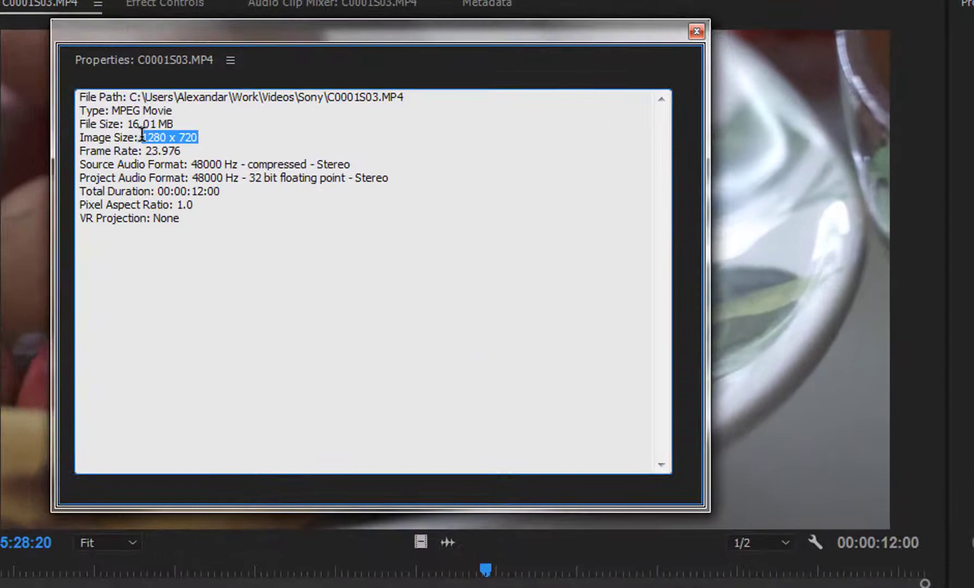
drag(130, 109, 95, 109)
click(696, 31)
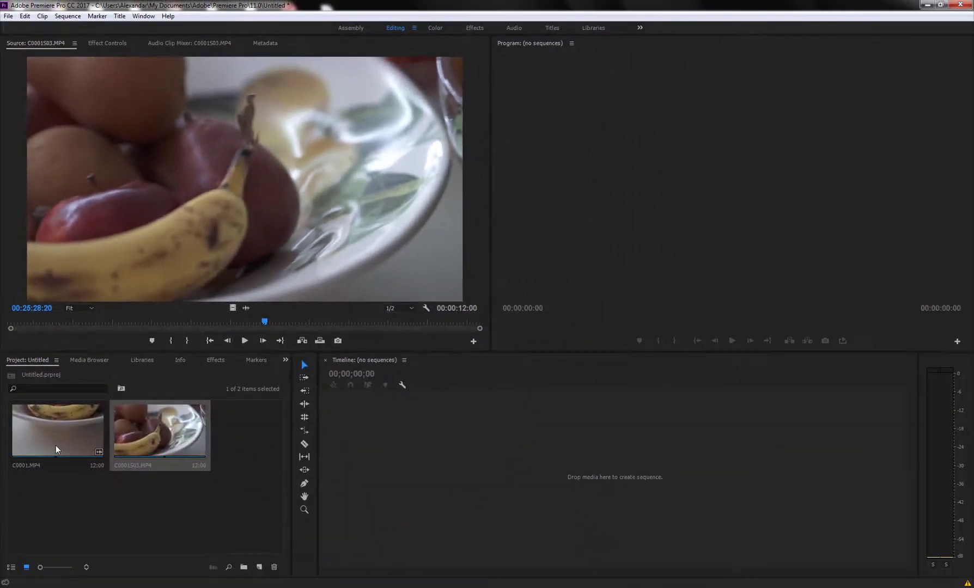
- Confirm C0001's image size is 3840 x 2160, then reload the proxy for preview
double_click(56, 450)
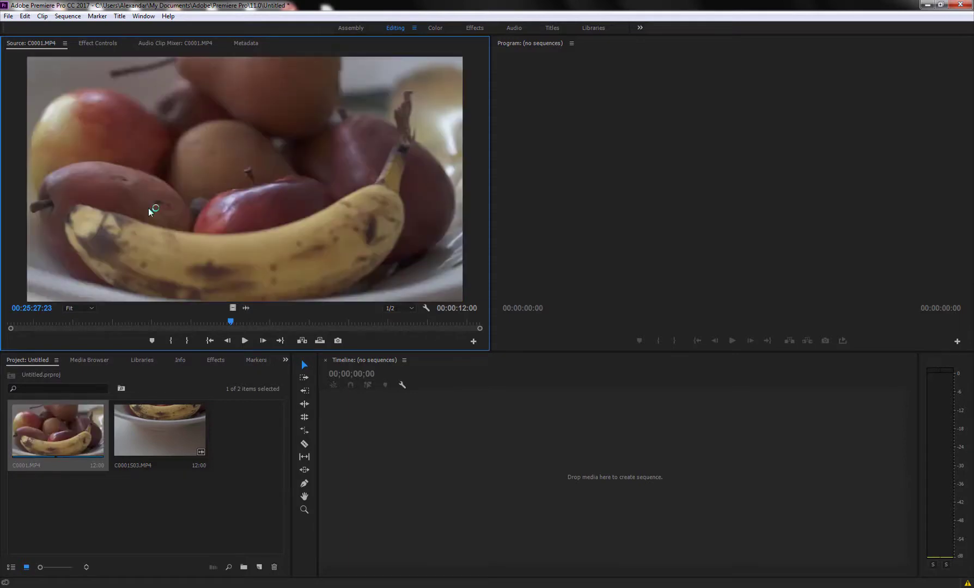
right_click(184, 173)
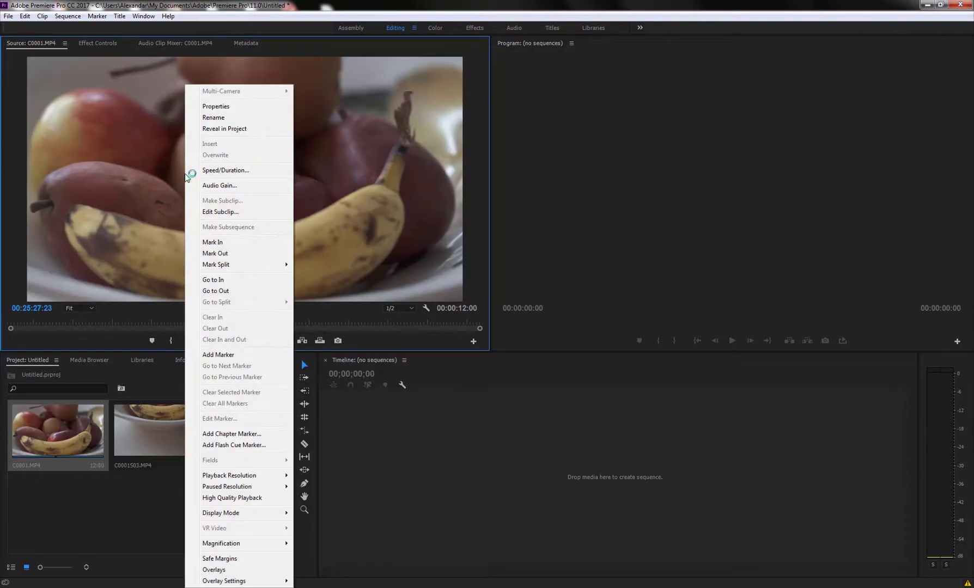
click(229, 110)
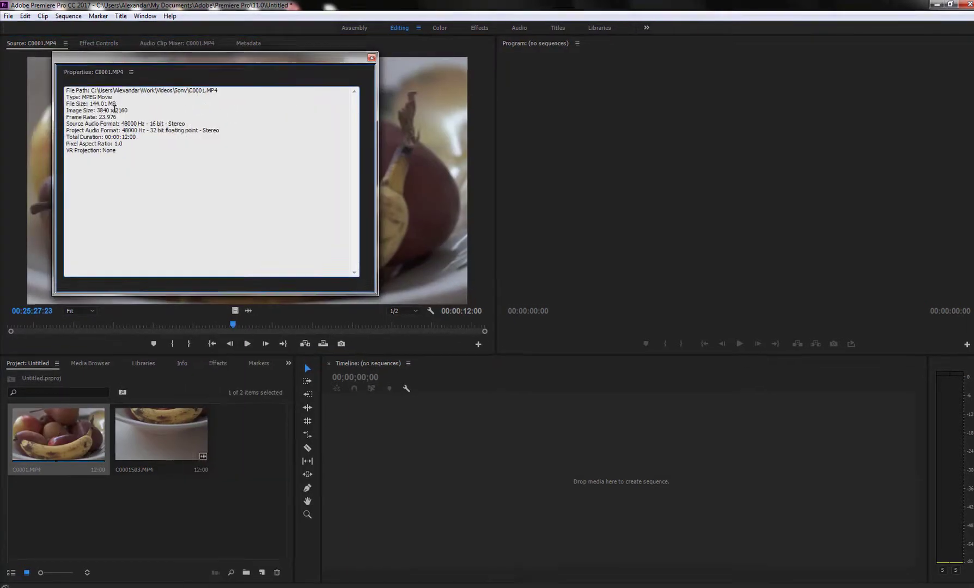
drag(128, 107, 96, 109)
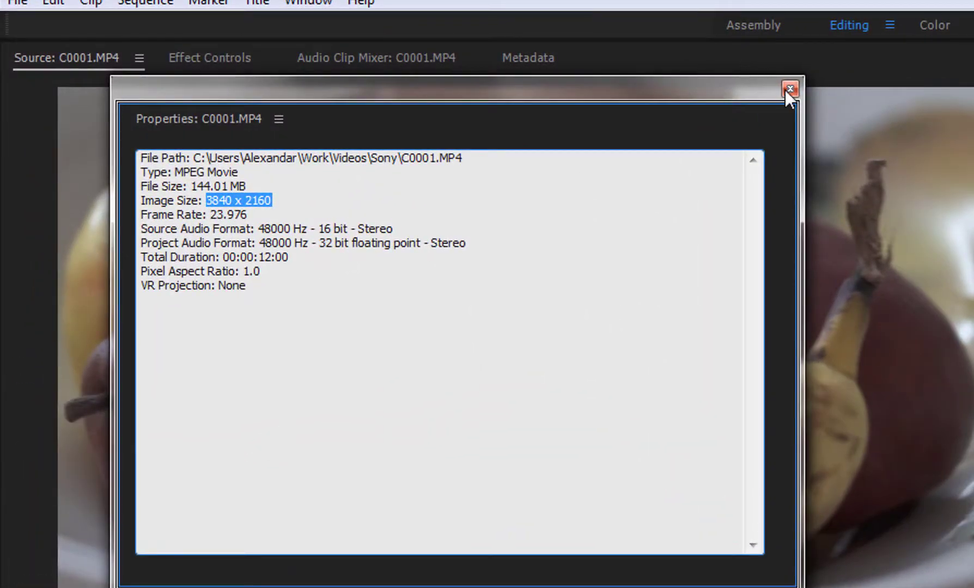
click(790, 89)
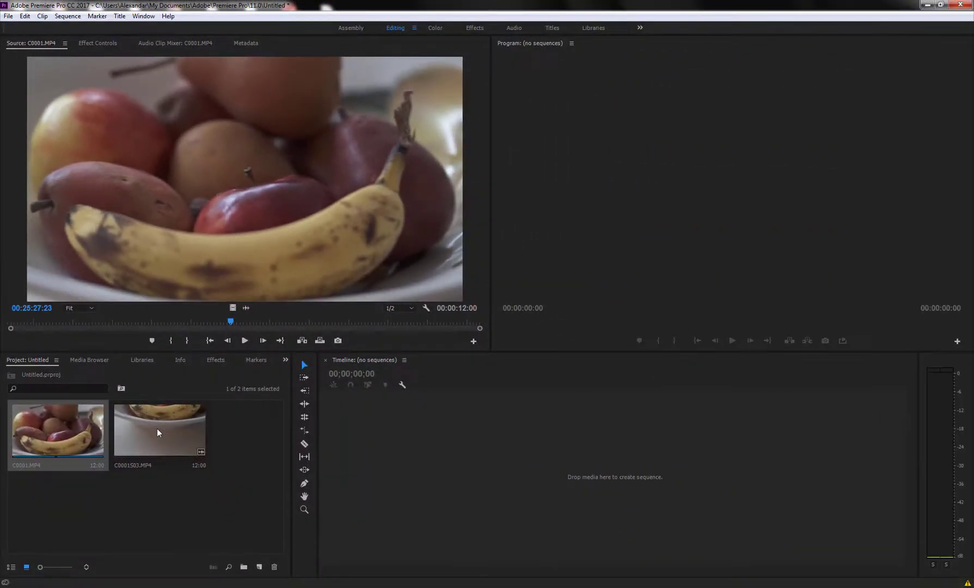
double_click(155, 431)
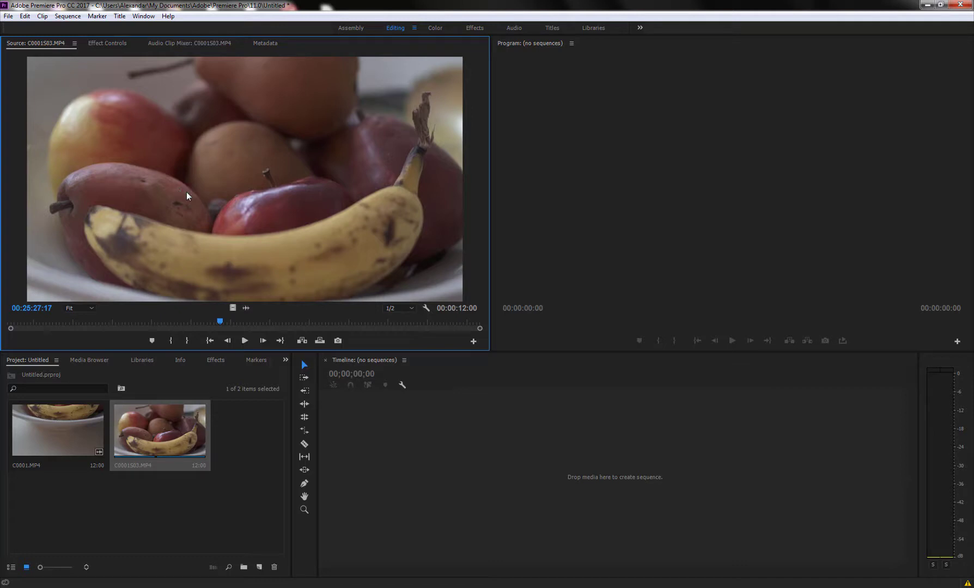
- Make a C0001S03 sequence from the proxy, enlarge the monitors, and play it through
drag(187, 196, 355, 457)
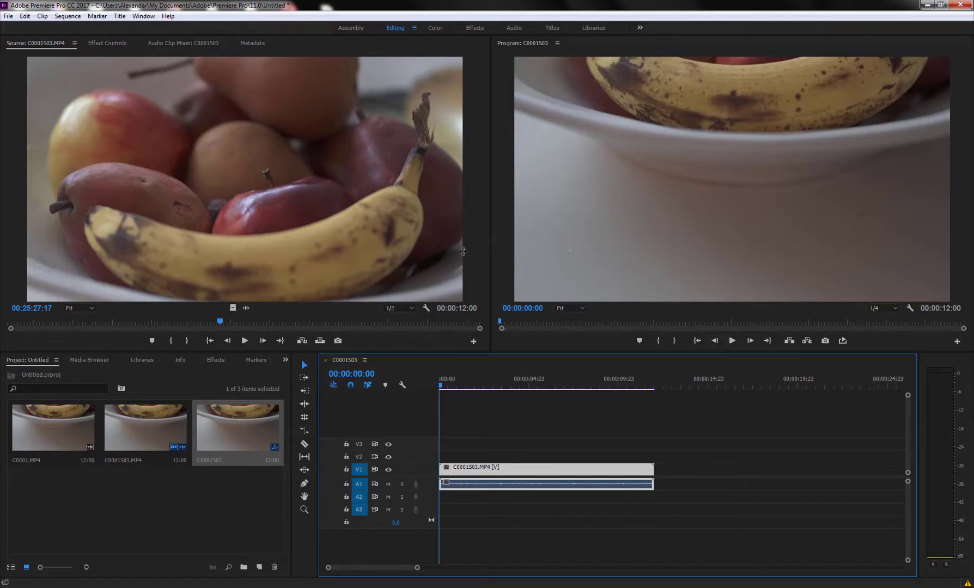
drag(489, 250, 319, 275)
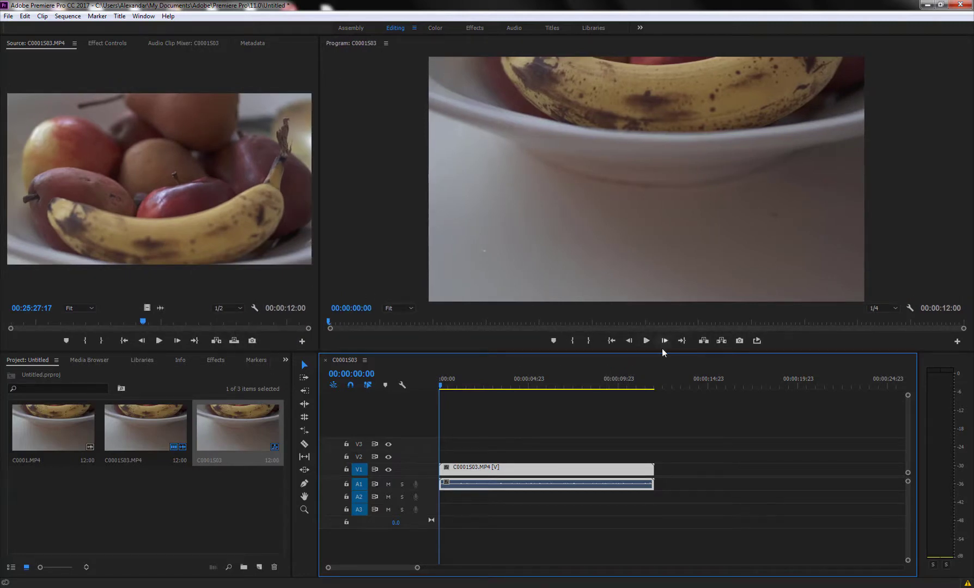
drag(663, 354, 664, 429)
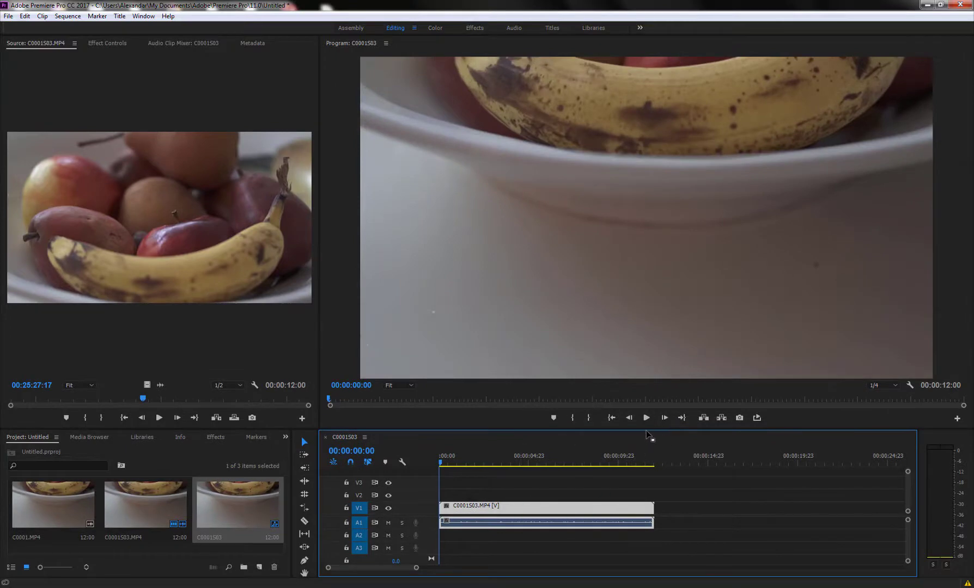
click(646, 420)
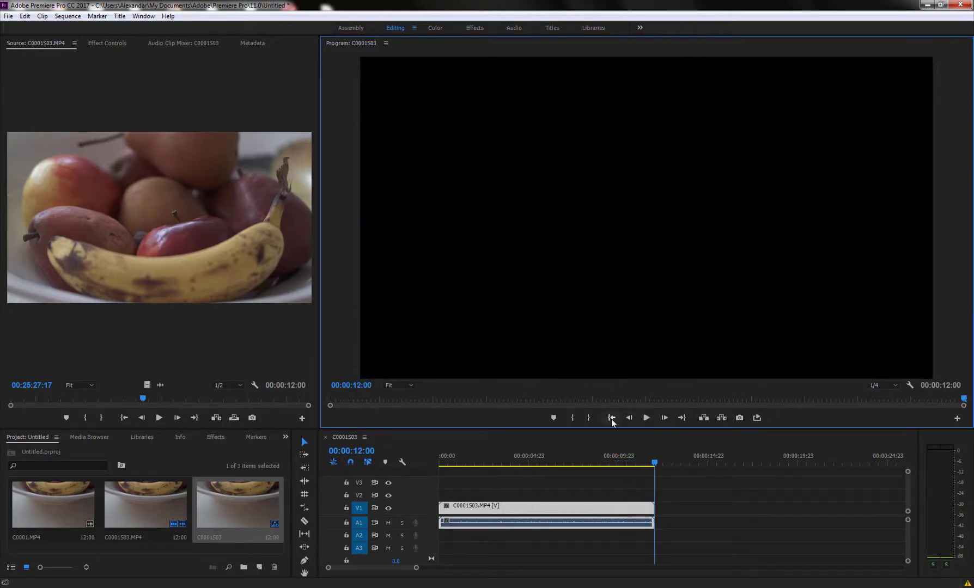
click(612, 418)
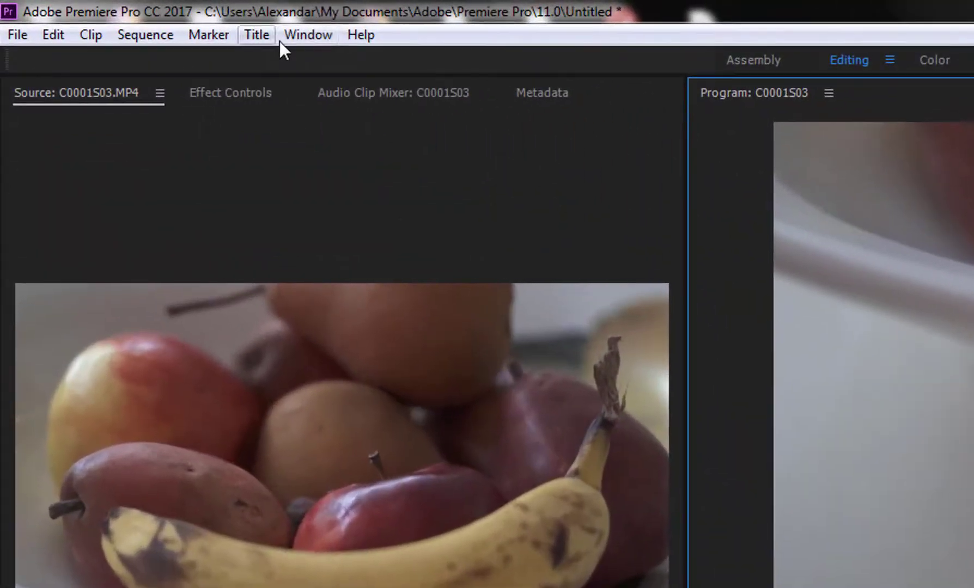
- Switch to the Color workspace via Window > Workspaces and show the Lumetri Scopes
click(143, 16)
mouse_move(316, 60)
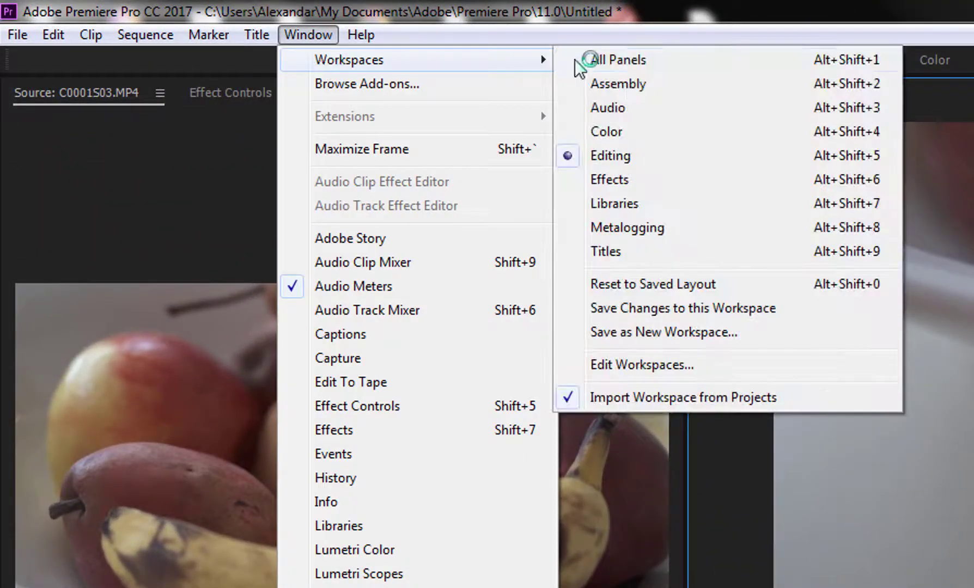
click(628, 131)
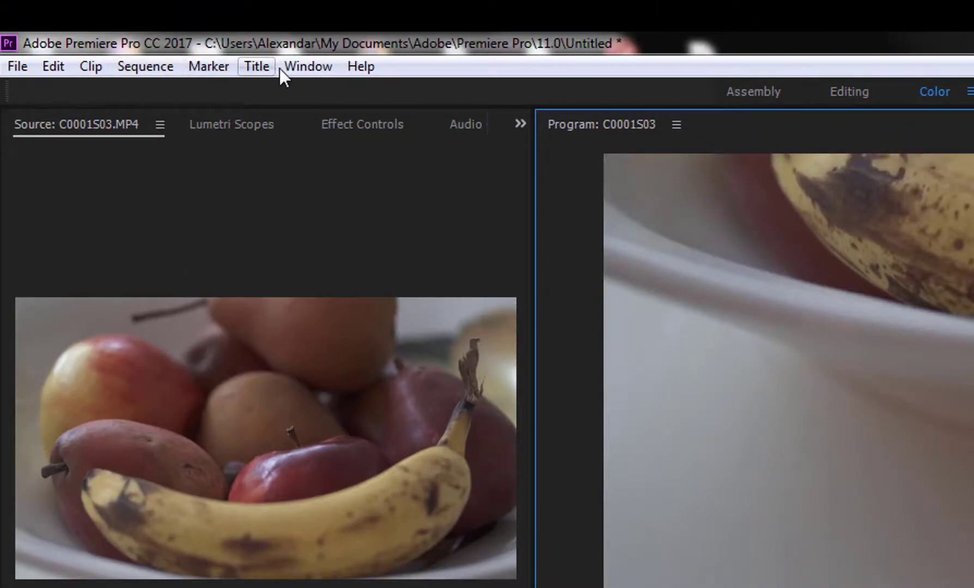
click(235, 128)
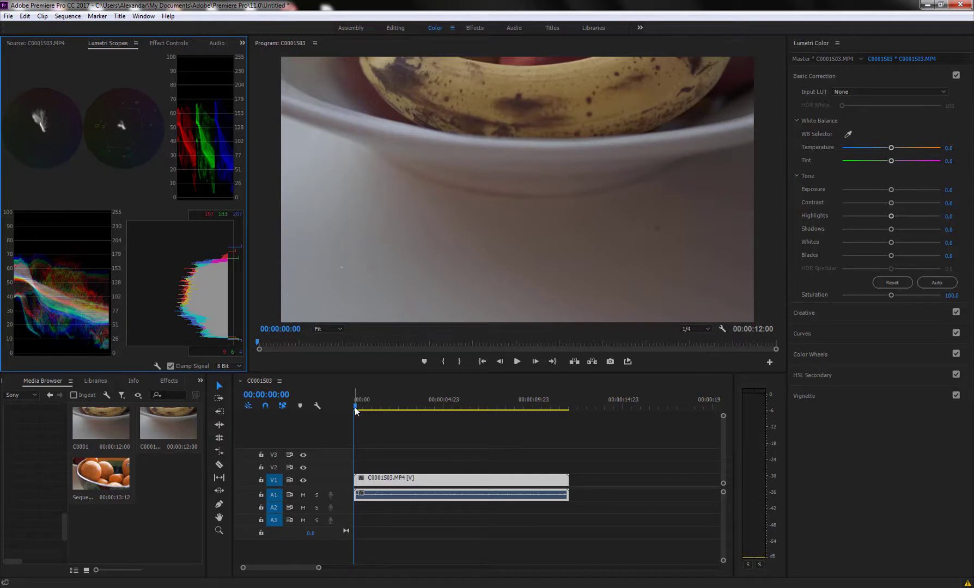
- On the fruit bowl frame, raise exposure, highlights to 11.3, whites, shadows, and blacks to -24.7
drag(355, 411, 435, 412)
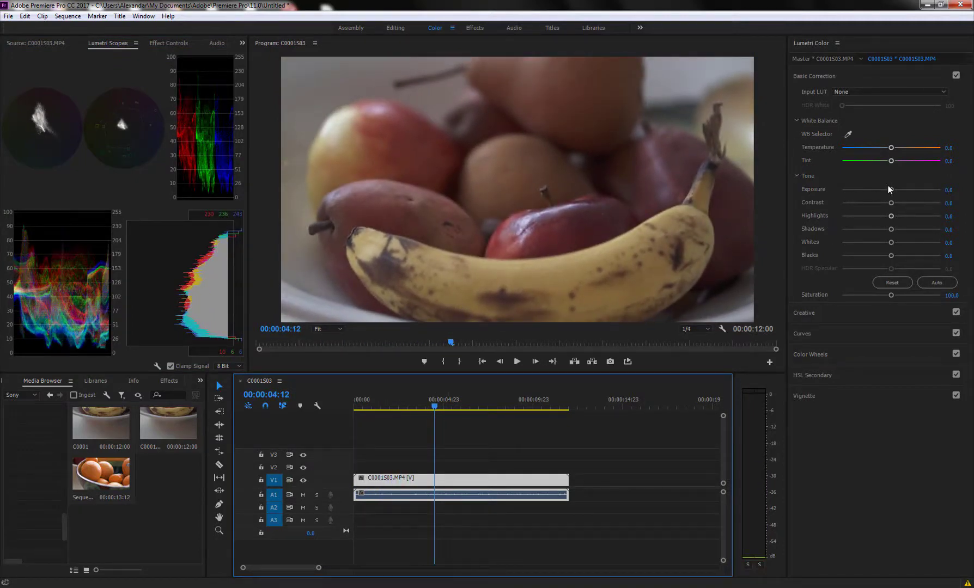
drag(892, 190, 903, 192)
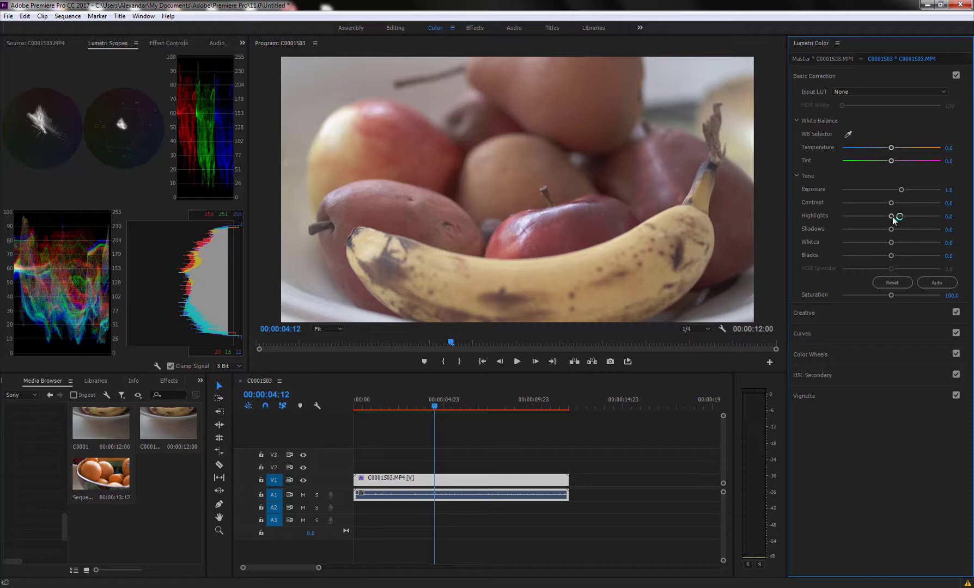
drag(893, 218, 898, 221)
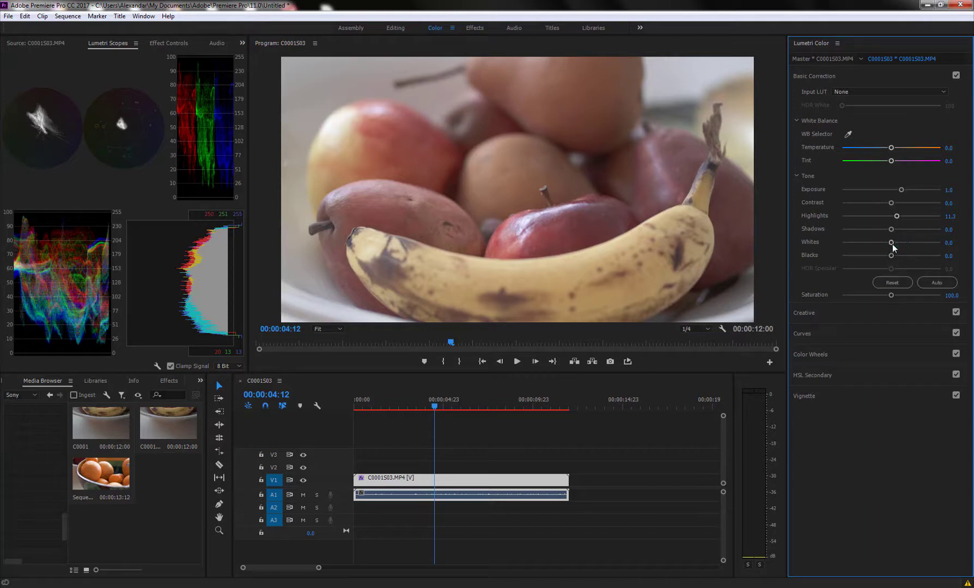
drag(893, 243, 897, 243)
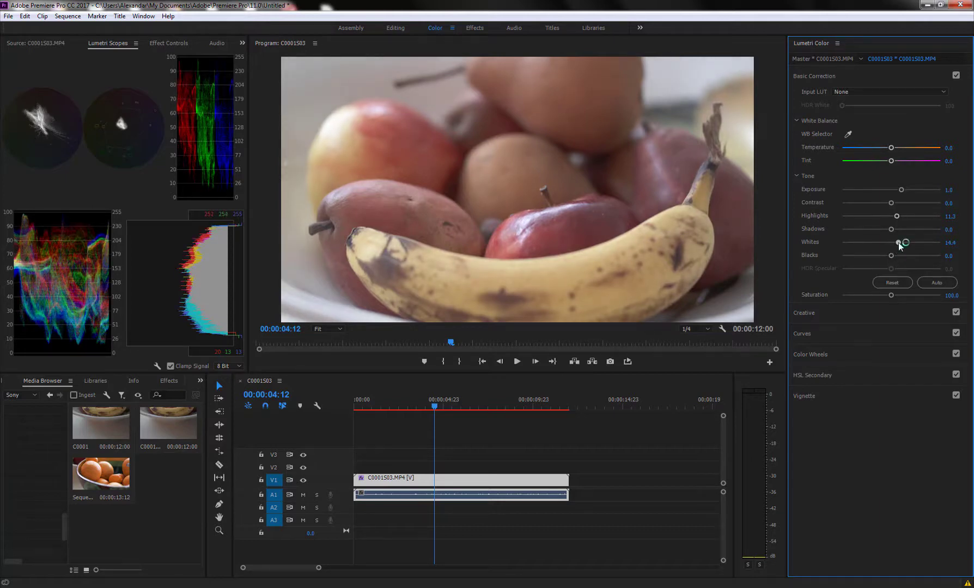
click(897, 243)
drag(892, 256, 879, 256)
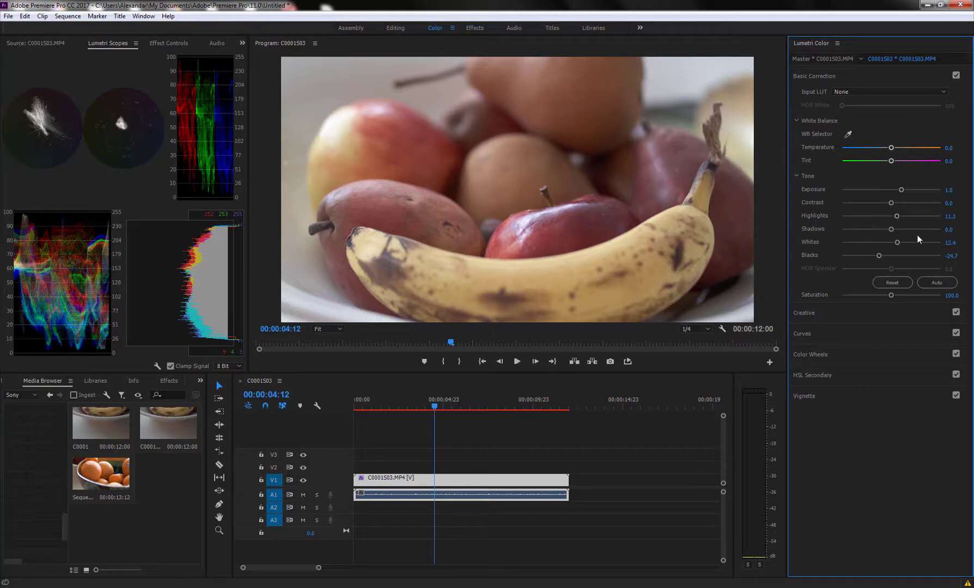
drag(891, 229, 893, 231)
drag(896, 231, 898, 231)
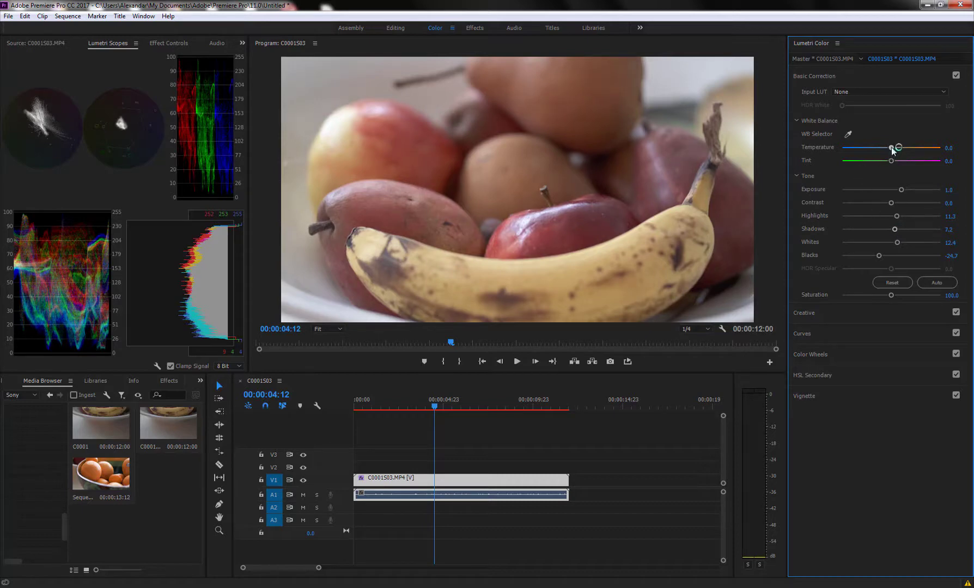
- Set Temperature to 11.3 and Contrast to 73.2, then toggle Basic Correction to compare
mouse_move(893, 151)
mouse_down()
mouse_move(926, 151)
mouse_move(898, 151)
mouse_up()
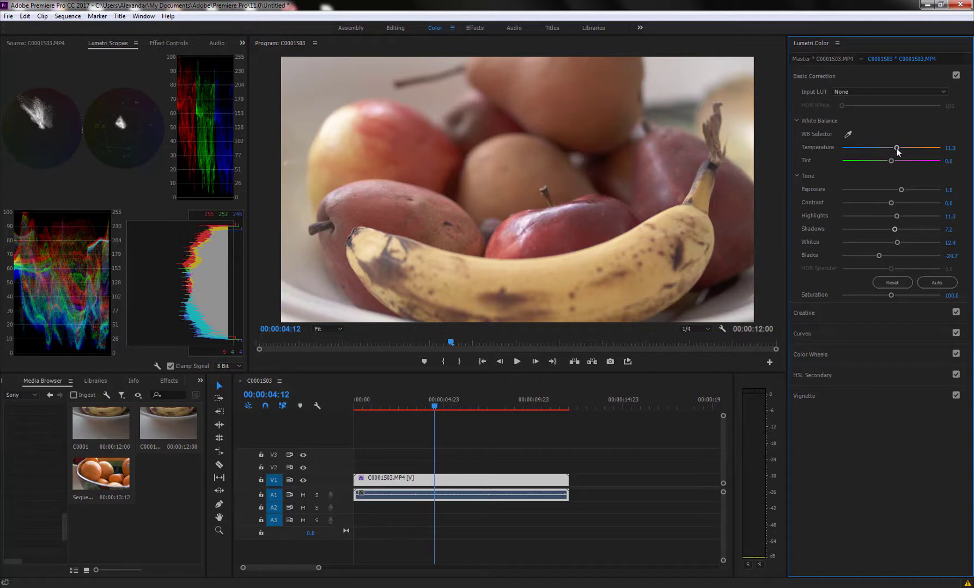
click(896, 208)
drag(892, 203, 928, 204)
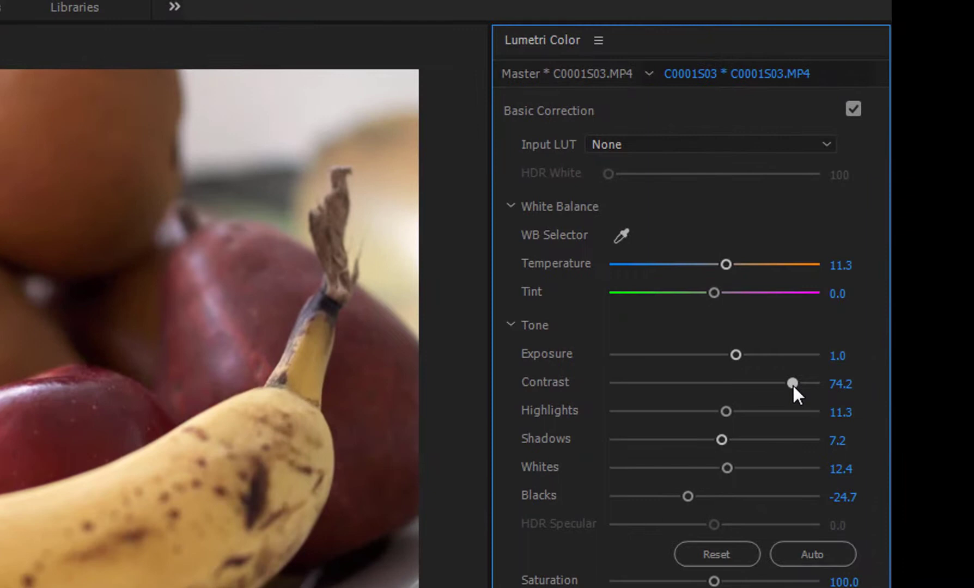
drag(792, 383, 790, 383)
click(772, 483)
click(851, 113)
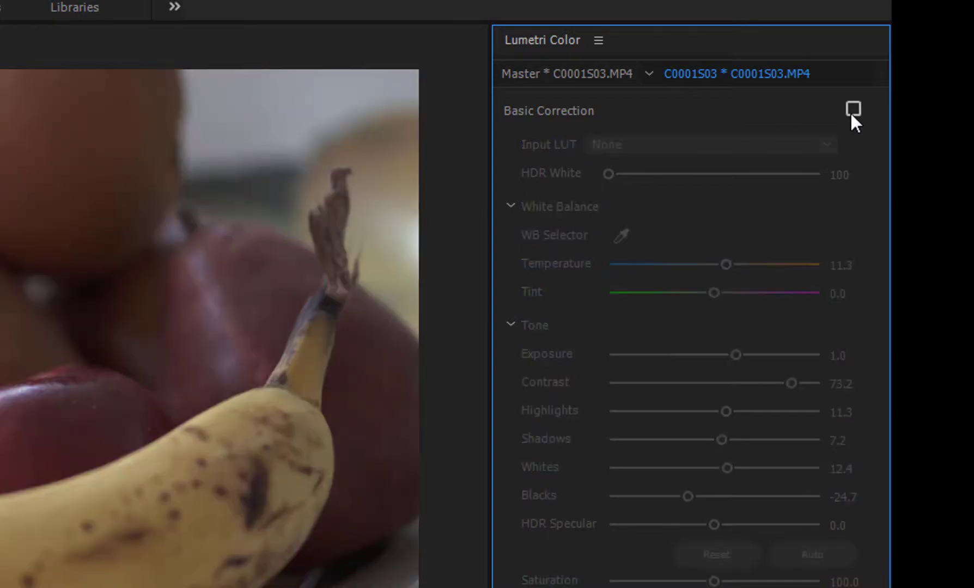
click(852, 113)
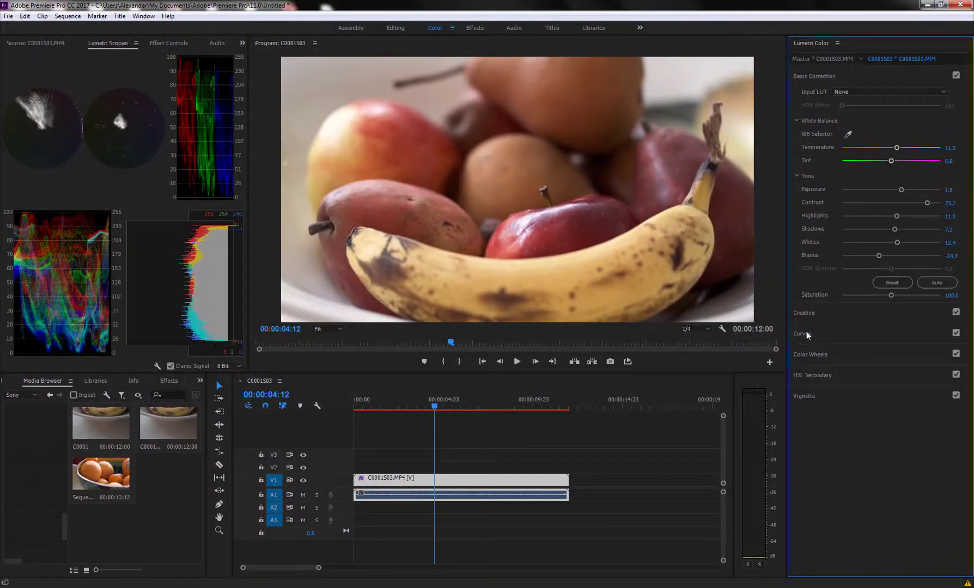
- Shape the RGB curve into an S, raising highlights and lowering shadows, and compare it on and off
click(810, 333)
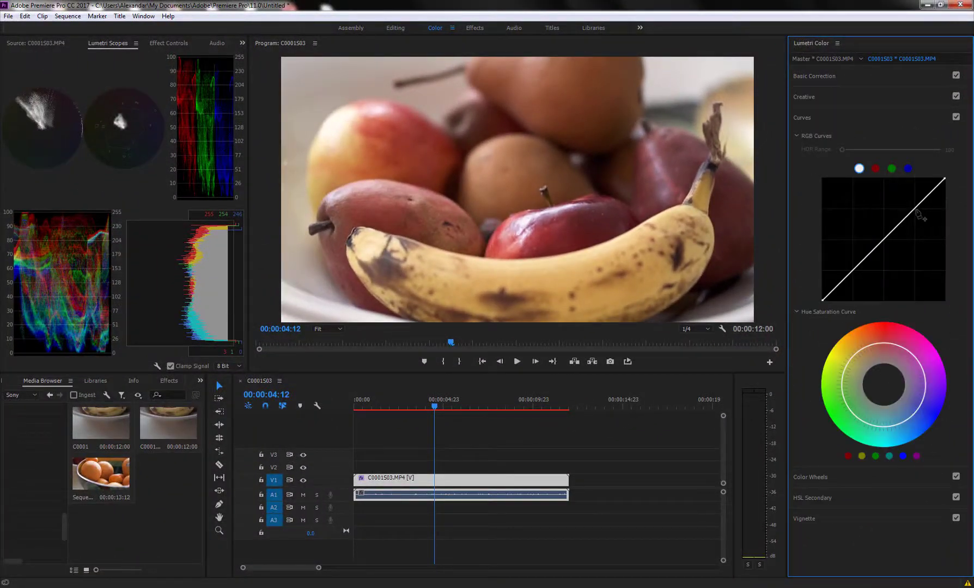
drag(916, 208, 916, 204)
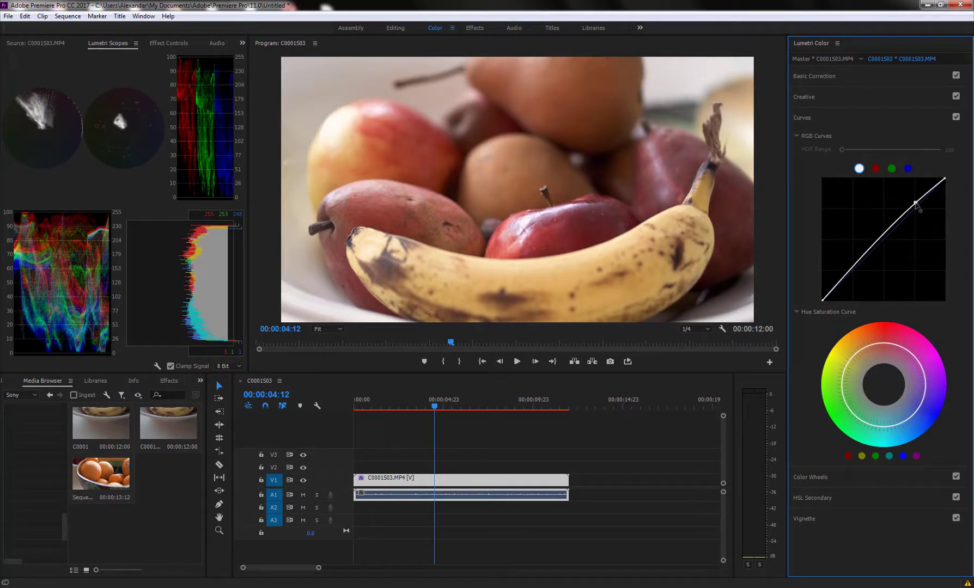
drag(915, 203, 917, 202)
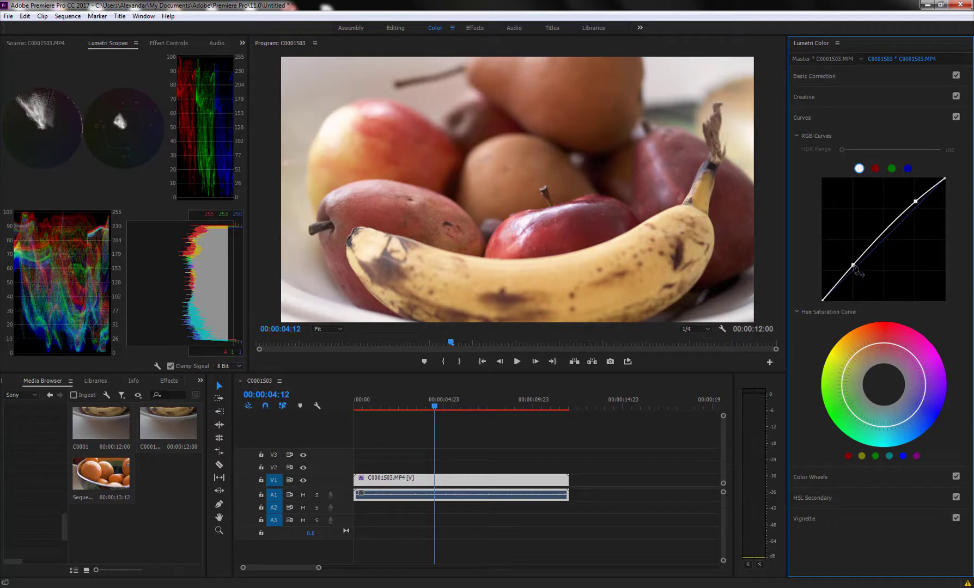
drag(853, 265, 852, 274)
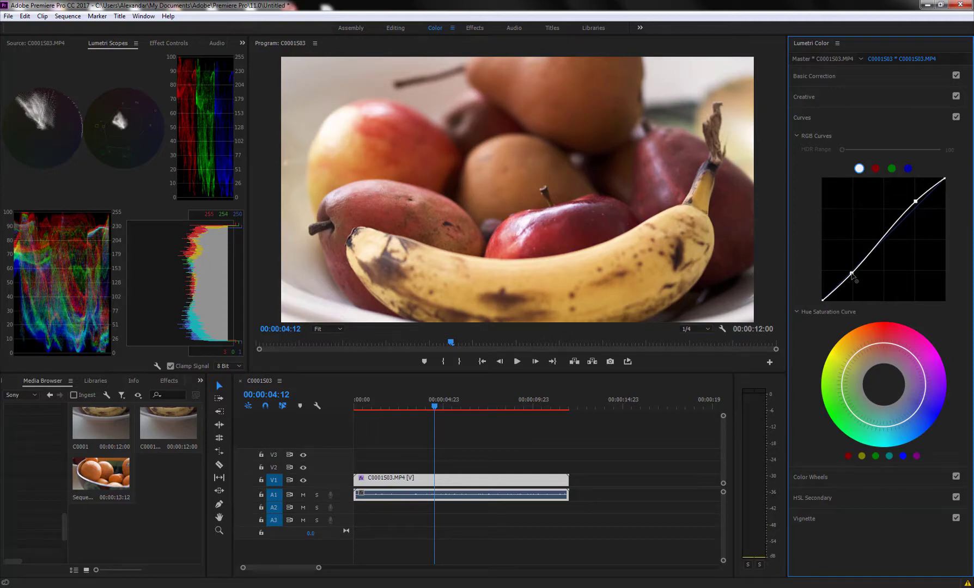
click(956, 117)
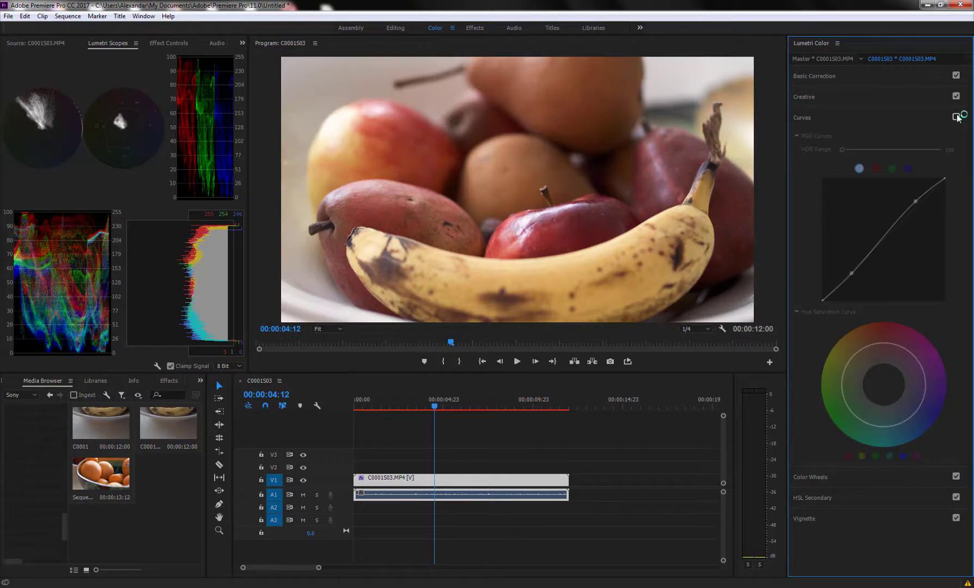
click(956, 117)
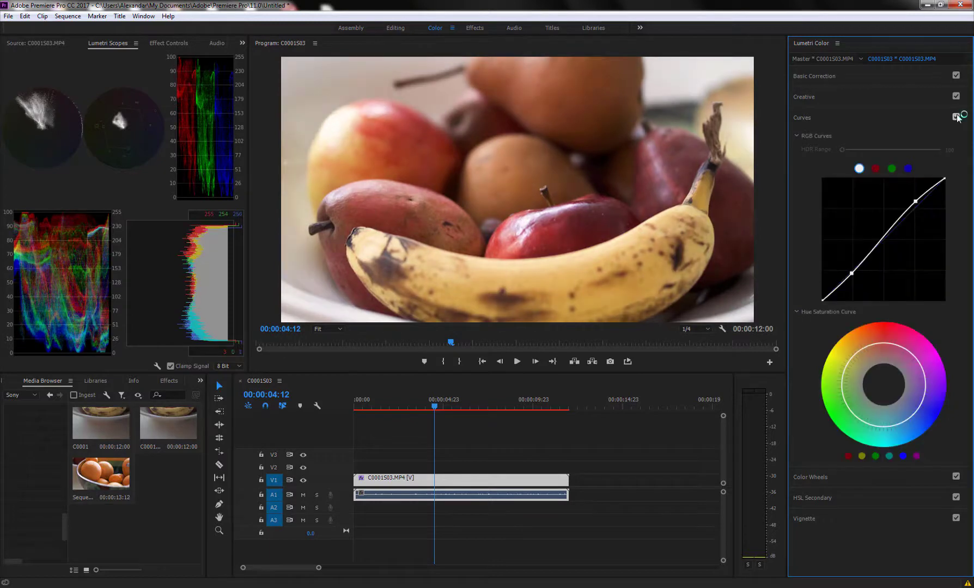
click(955, 76)
- Re-enable Basic Correction and play the graded proxy from the start to 00:00:10:06
click(956, 75)
click(885, 78)
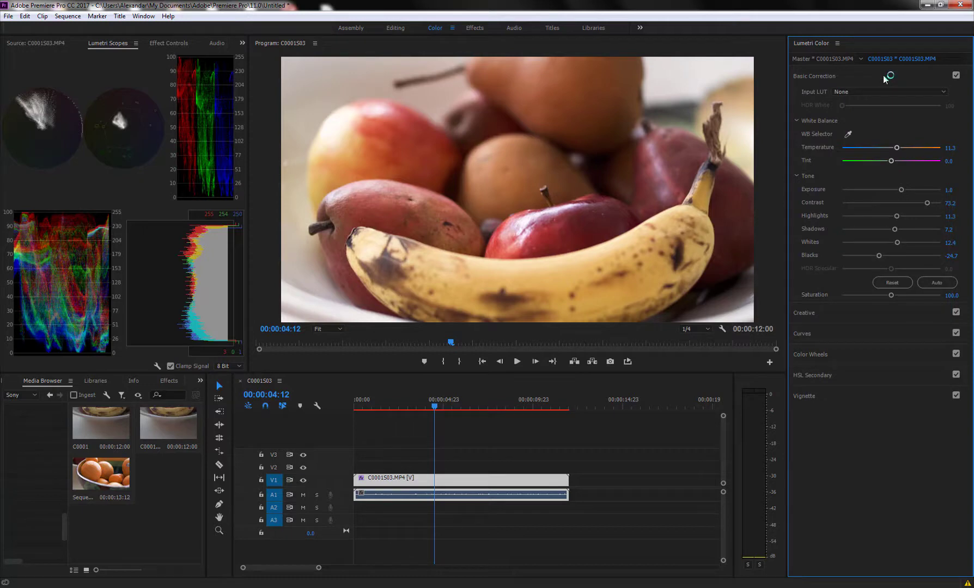
click(482, 362)
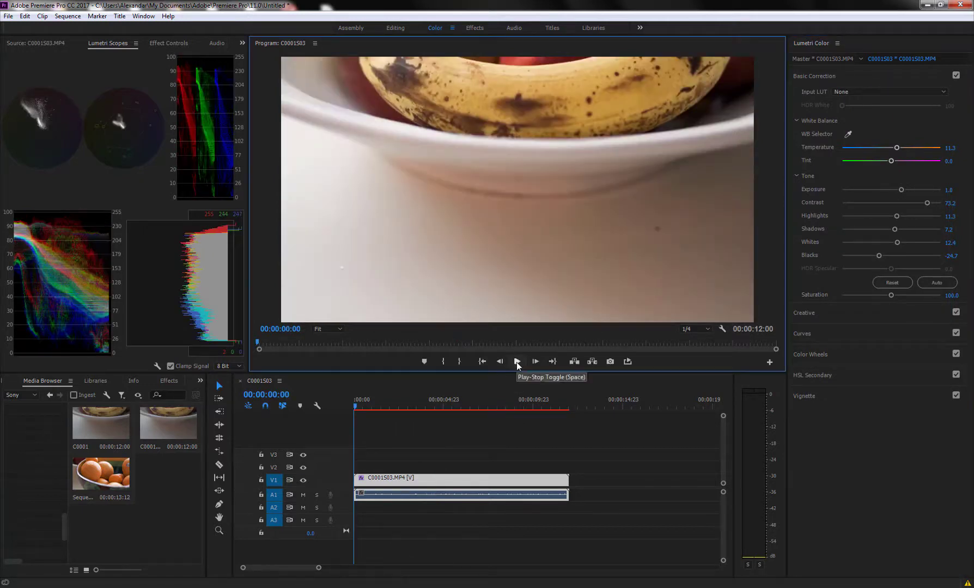
click(516, 362)
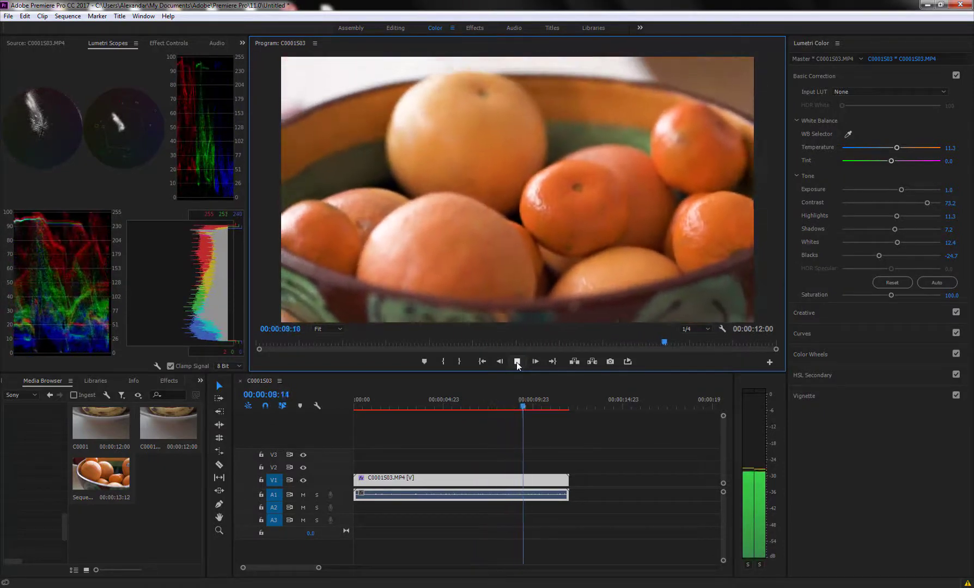
click(517, 362)
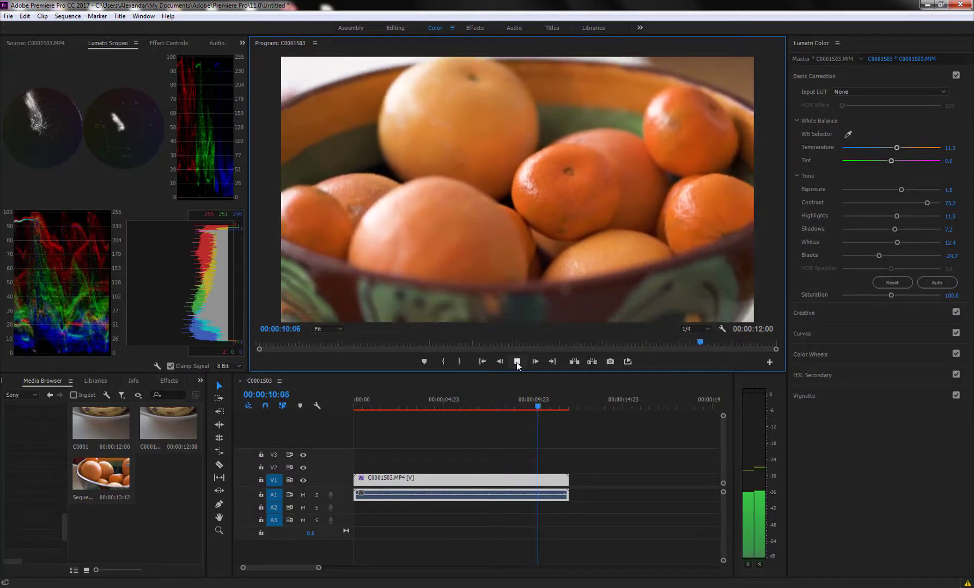
- Compare the oranges shot with and without Basic Correction, then scrub back to the fruit bowl near 00:00:04:09
click(956, 76)
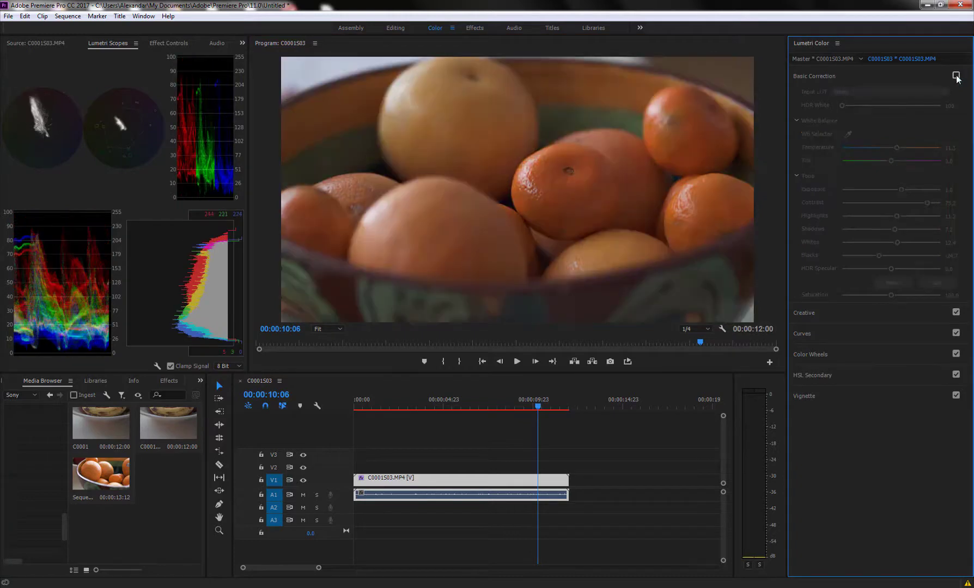
click(956, 75)
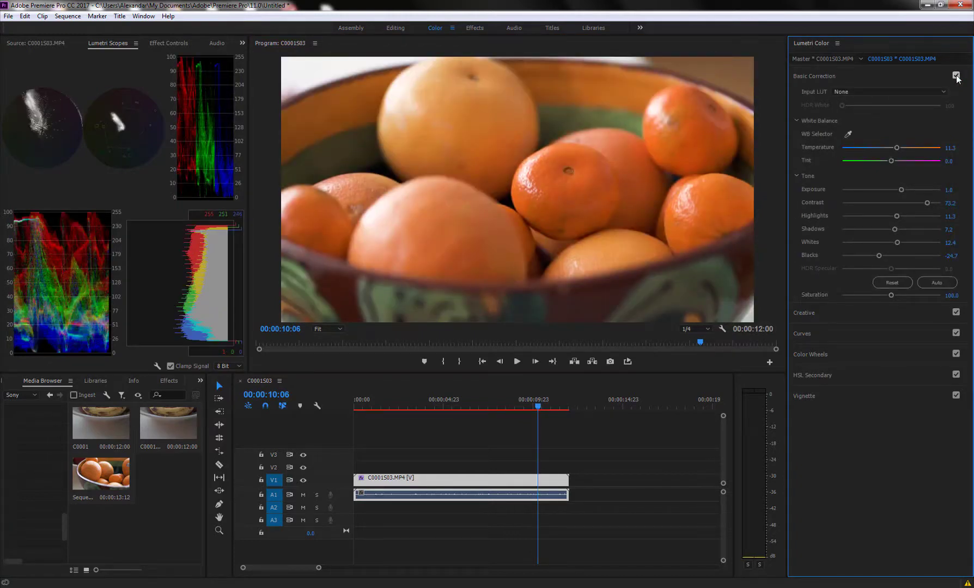
click(518, 363)
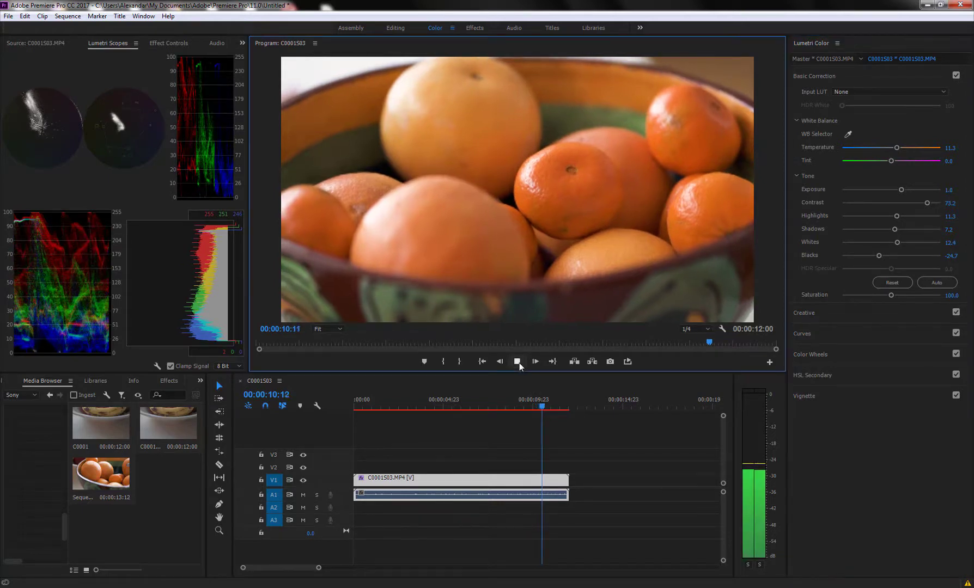
click(482, 362)
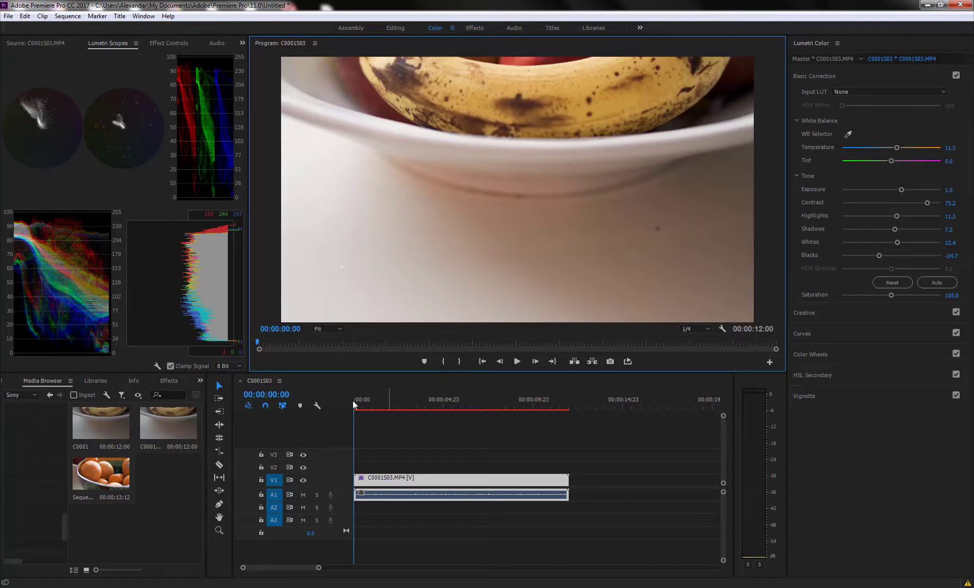
mouse_move(351, 409)
mouse_down()
mouse_move(445, 416)
mouse_move(435, 418)
mouse_up()
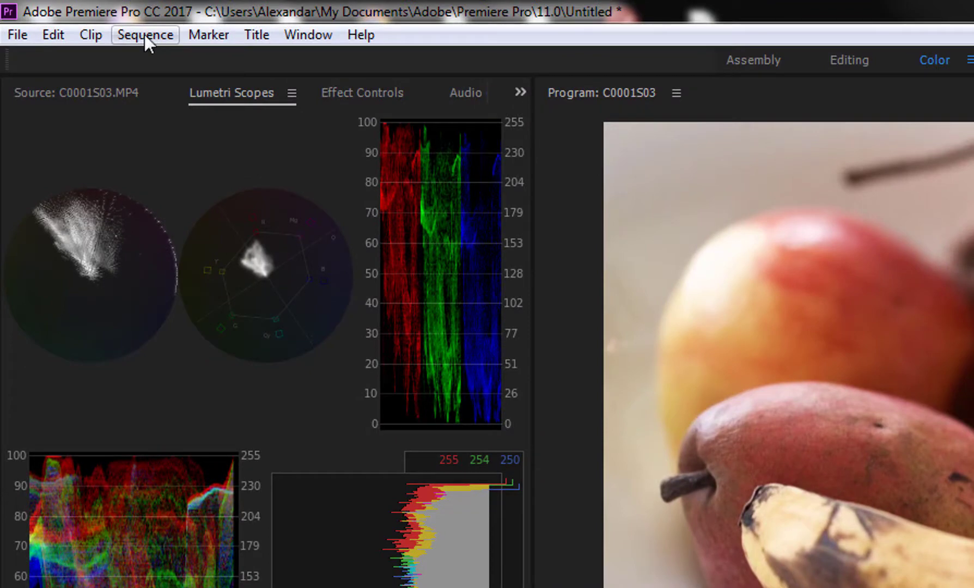
- Copy the Lumetri Color effect from the clip's Effect Controls
click(359, 99)
click(110, 251)
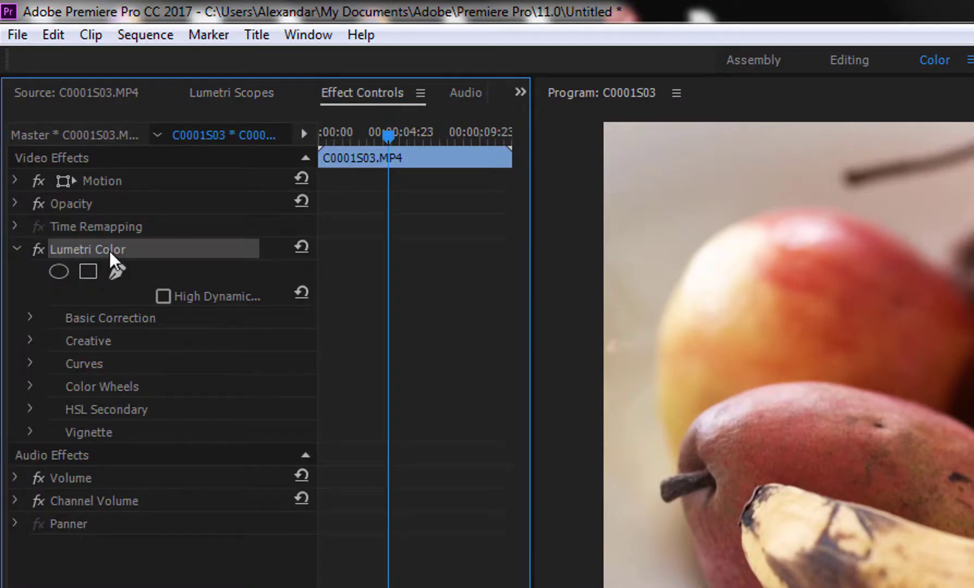
right_click(109, 251)
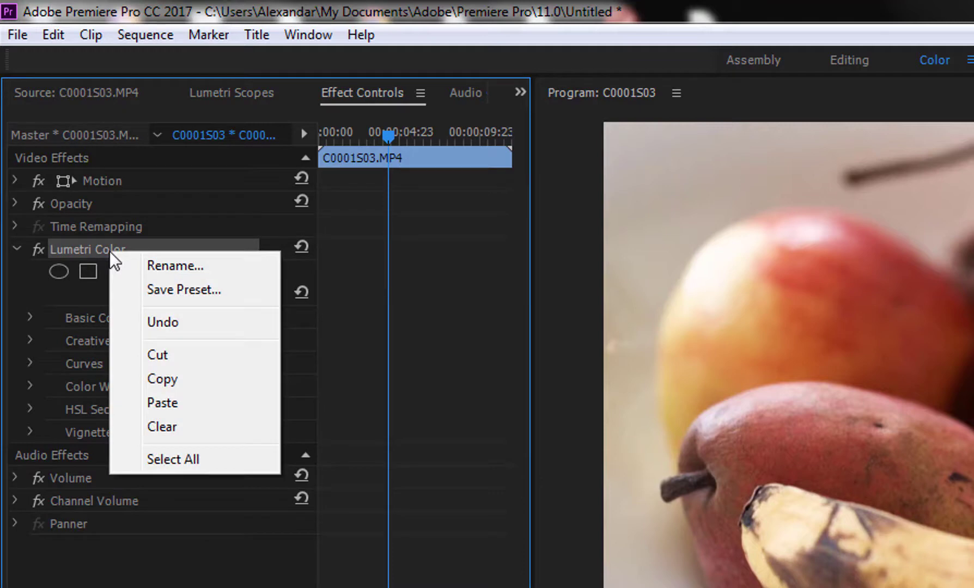
click(182, 380)
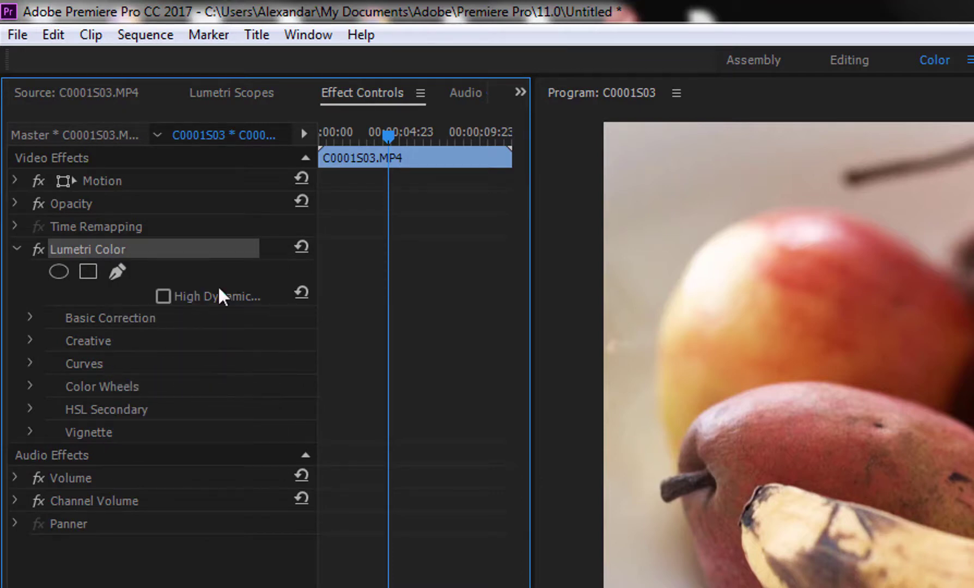
click(19, 36)
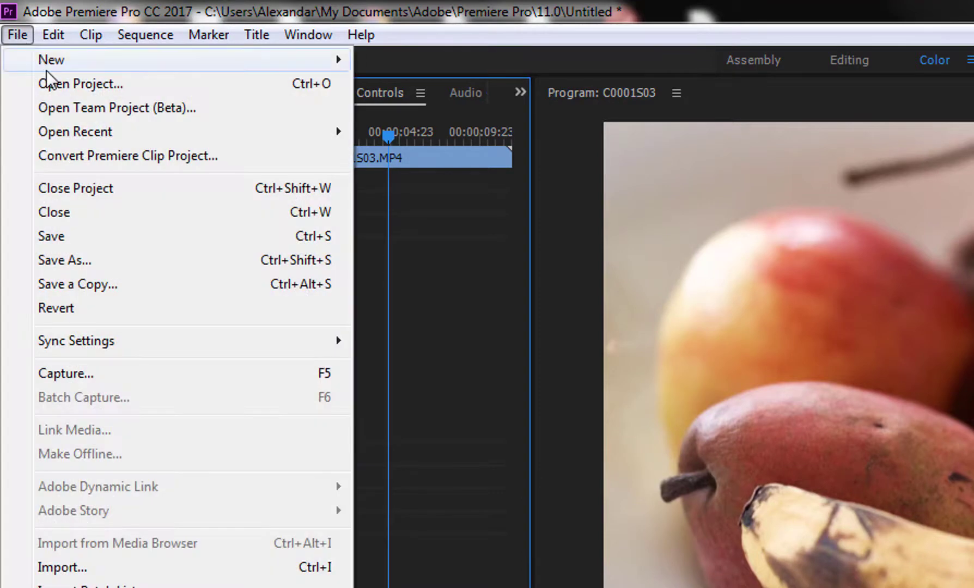
- Create Sequence 02 with File > New > Sequence and select the second fruit clip
mouse_move(57, 58)
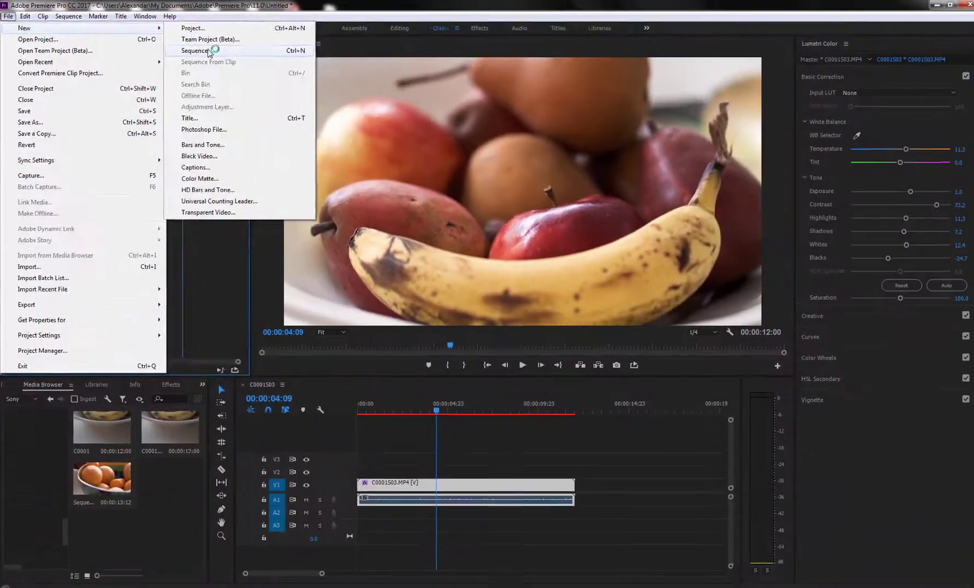
click(436, 108)
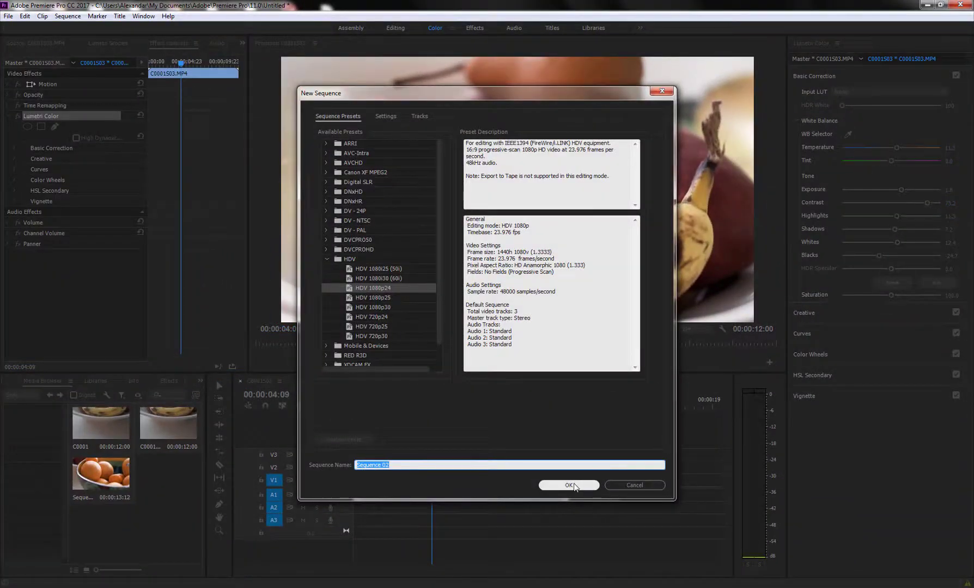
click(569, 485)
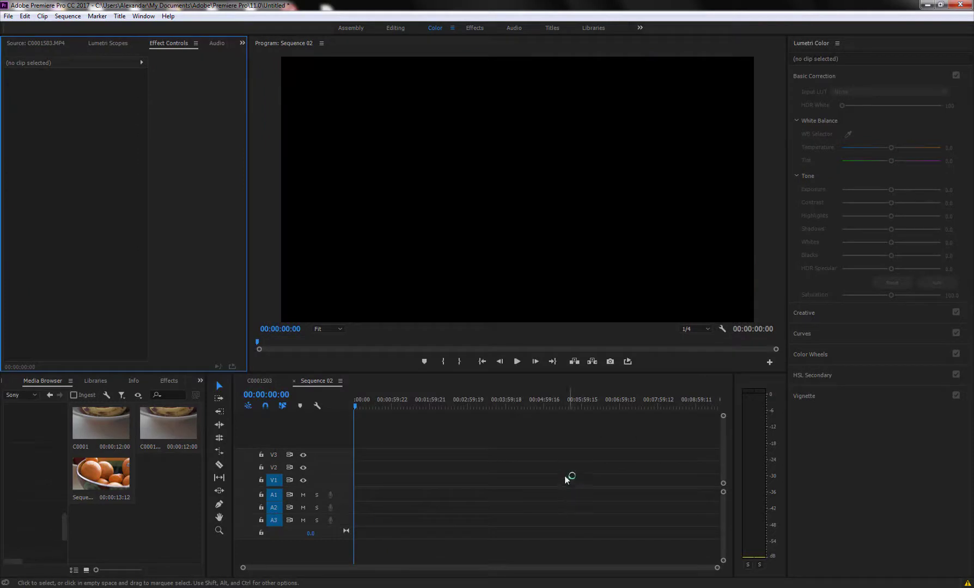
click(160, 430)
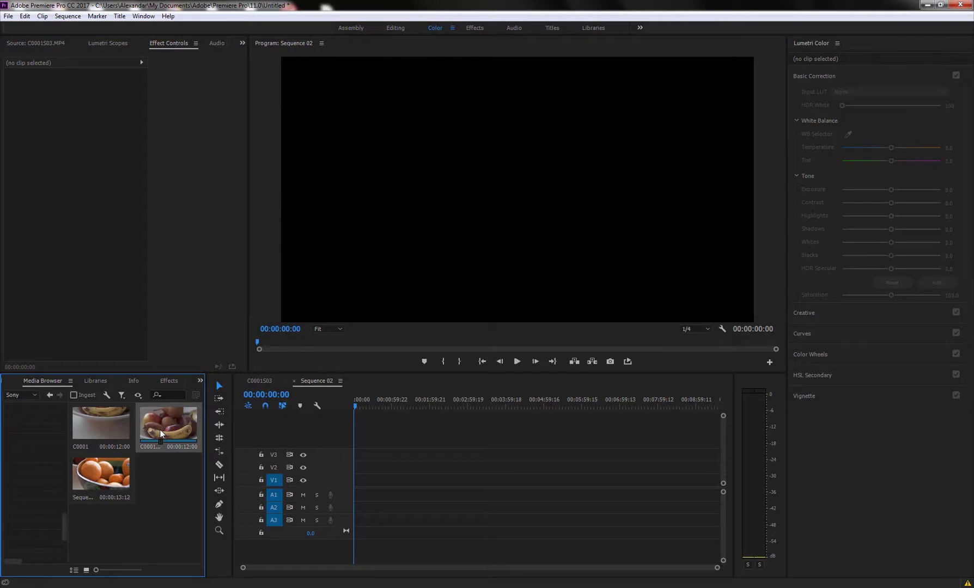
- View C0001.MP4 and confirm in its Properties that it is 3840 x 2160
click(105, 429)
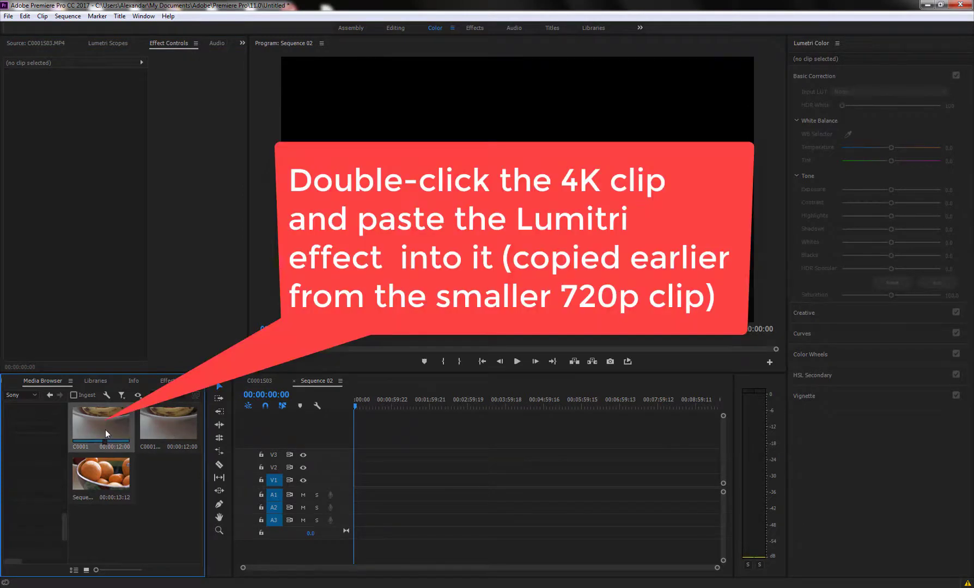
double_click(105, 429)
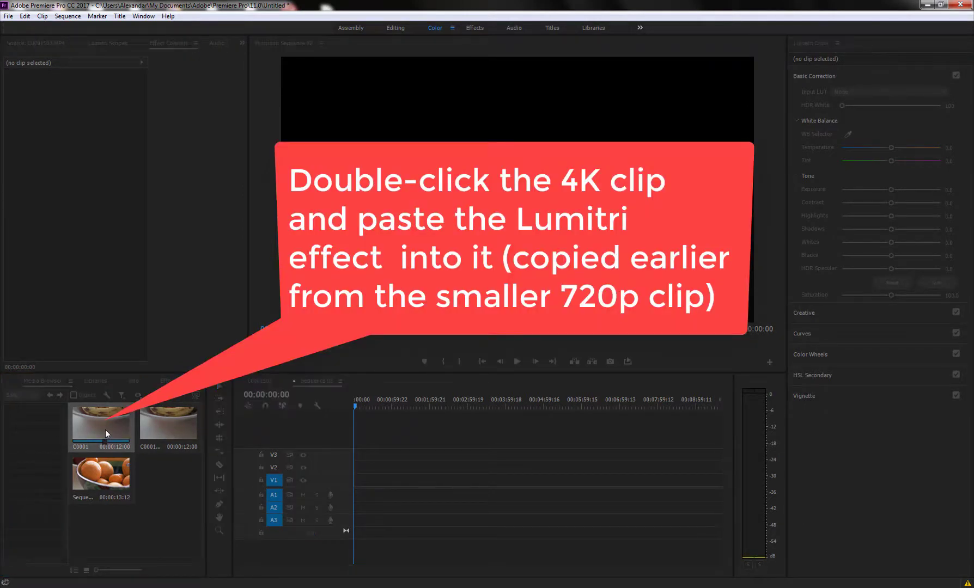
right_click(105, 195)
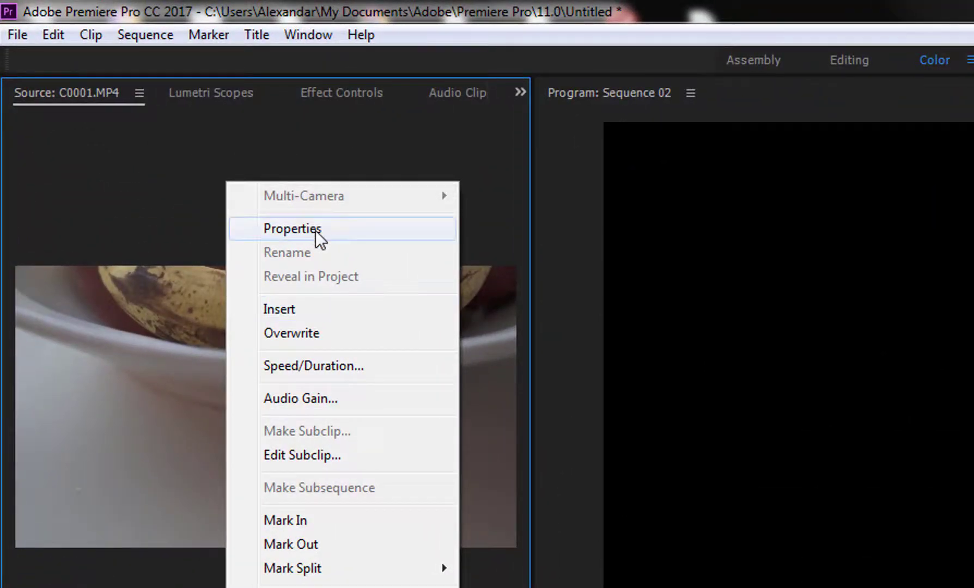
click(315, 231)
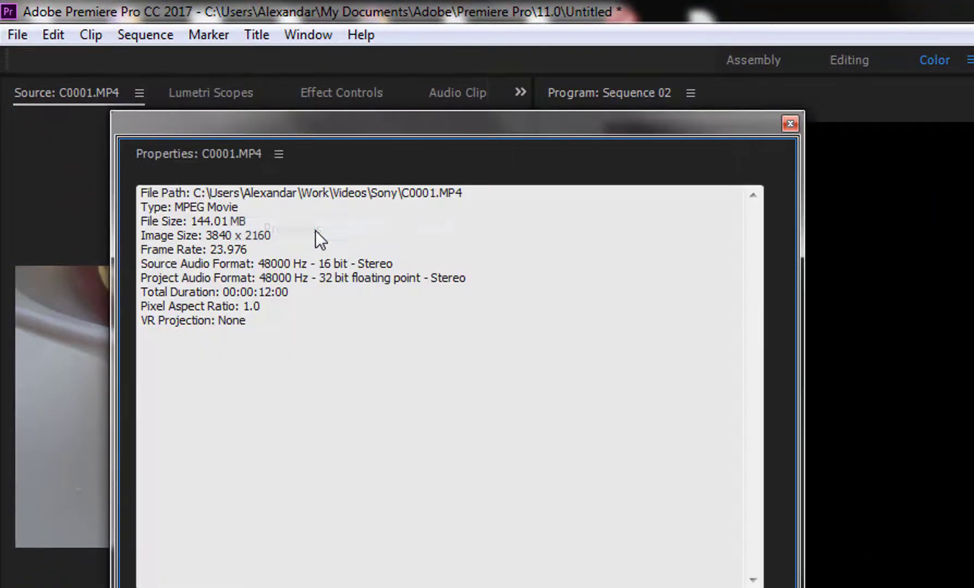
drag(281, 238, 205, 236)
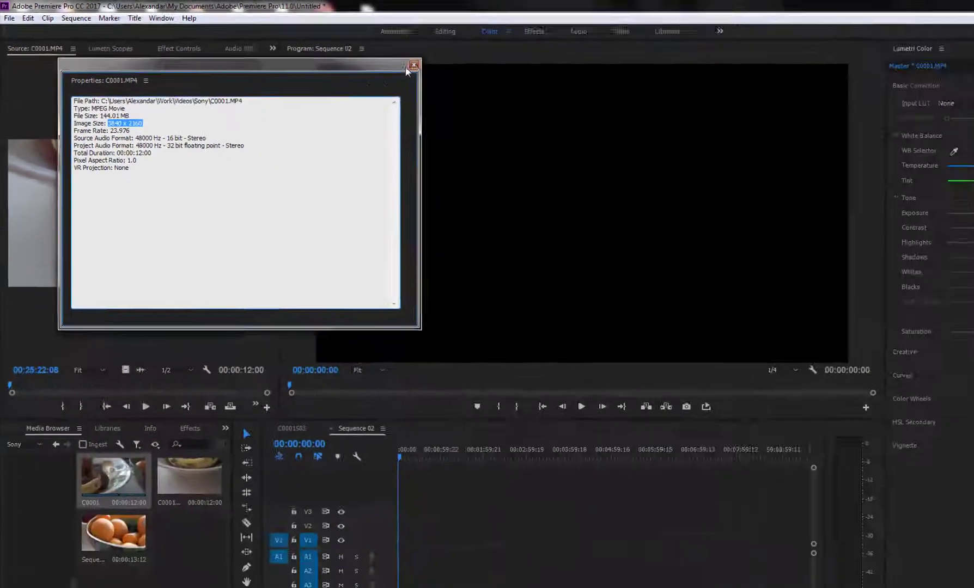
click(790, 123)
- Drop C0001.MP4 at the start of Sequence 02, changing the sequence to match the clip, and preview a later frame
drag(103, 198, 358, 483)
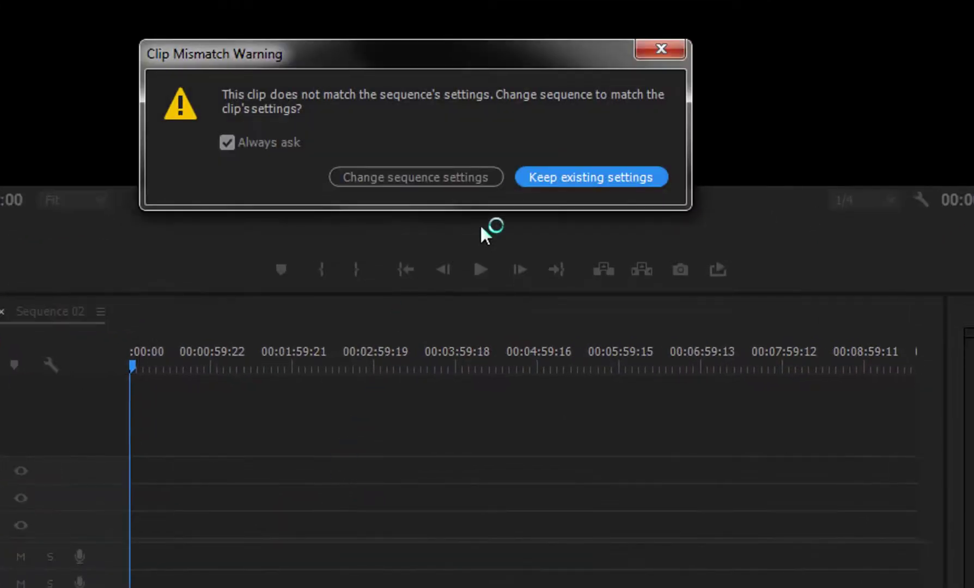
click(430, 178)
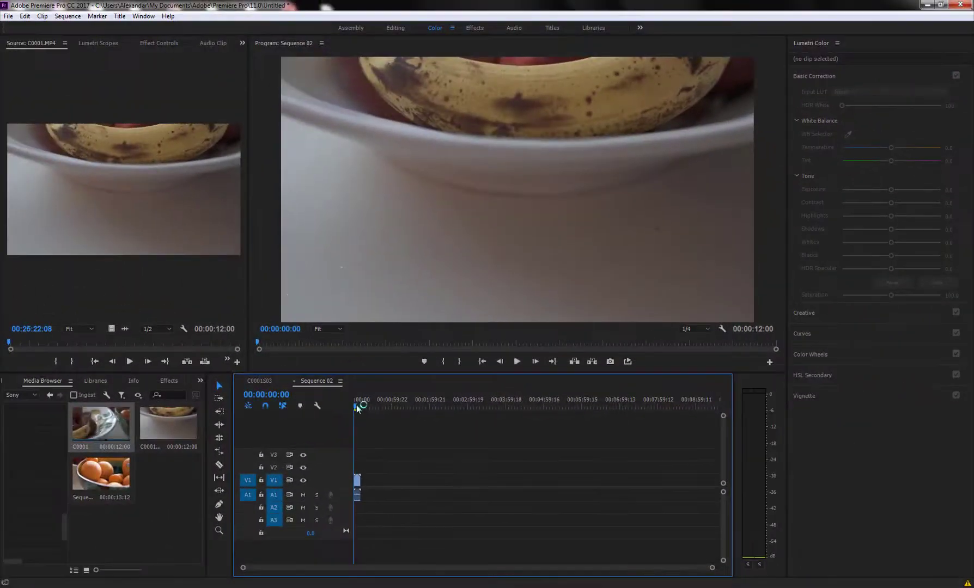
drag(357, 407, 360, 406)
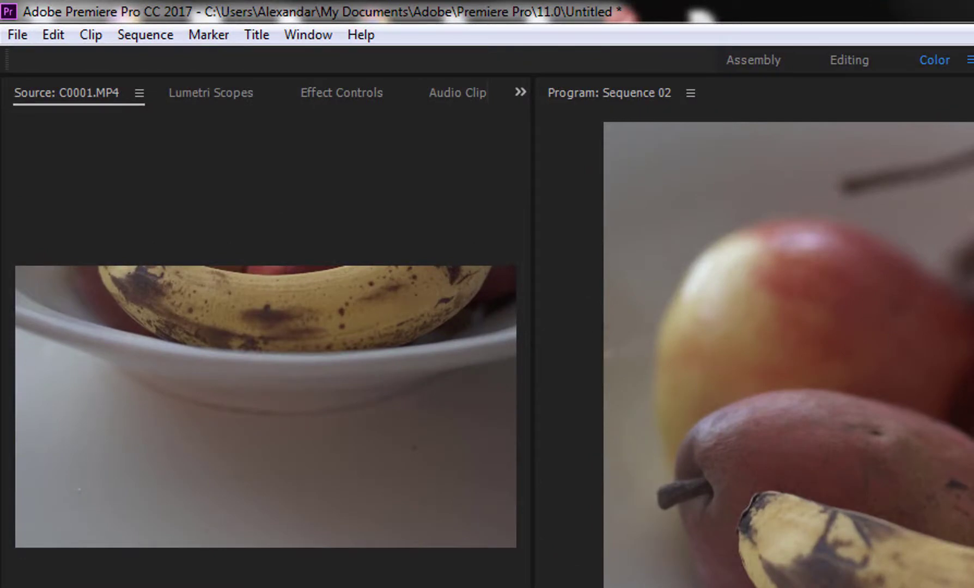
- Paste the copied Lumetri Color onto C0001.MP4 in Effect Controls, then toggle it off and on to compare
click(348, 97)
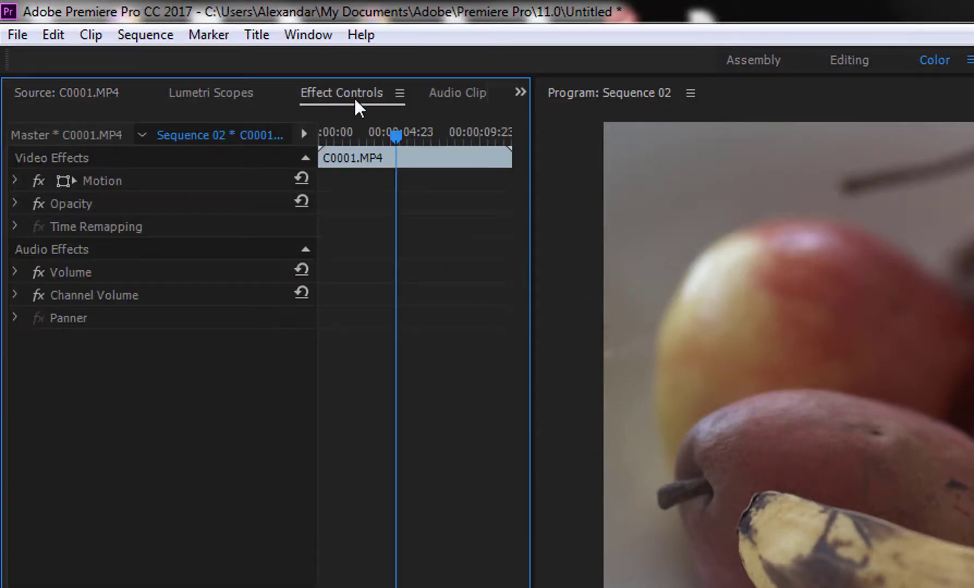
right_click(81, 366)
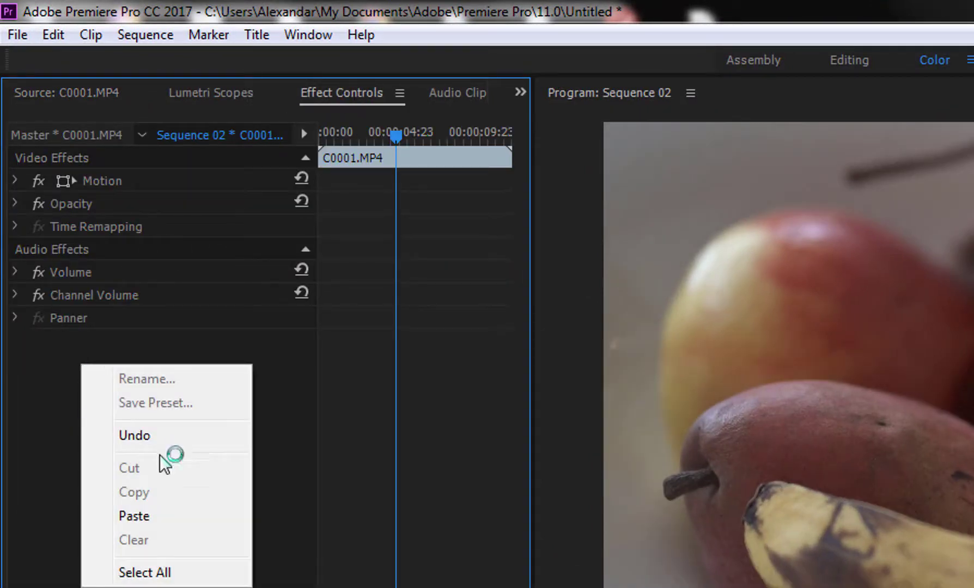
click(142, 517)
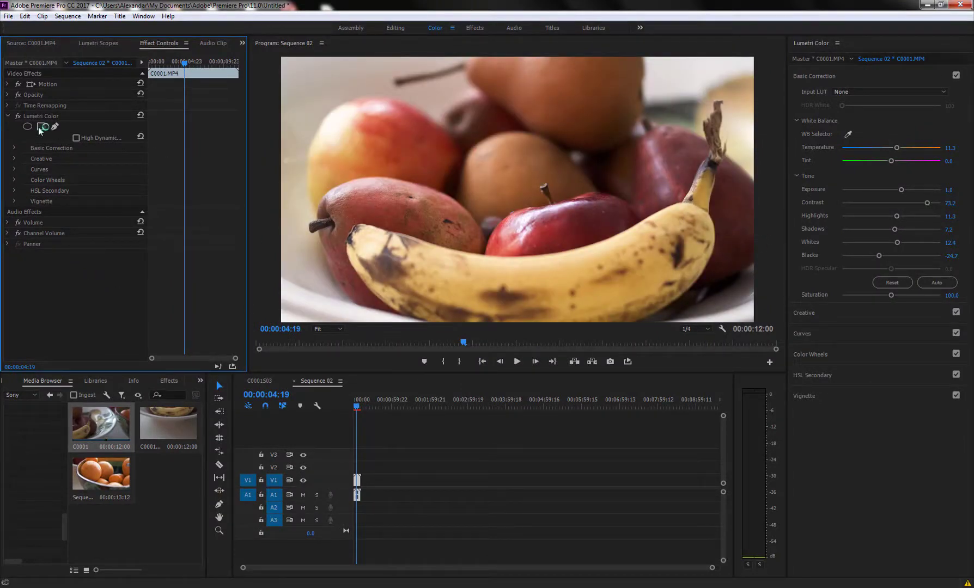
click(18, 116)
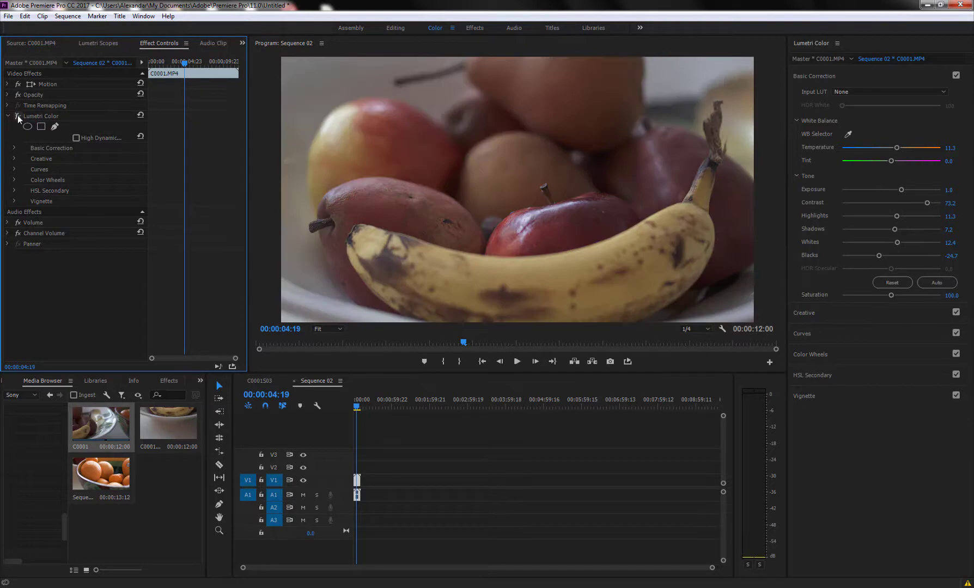
click(17, 116)
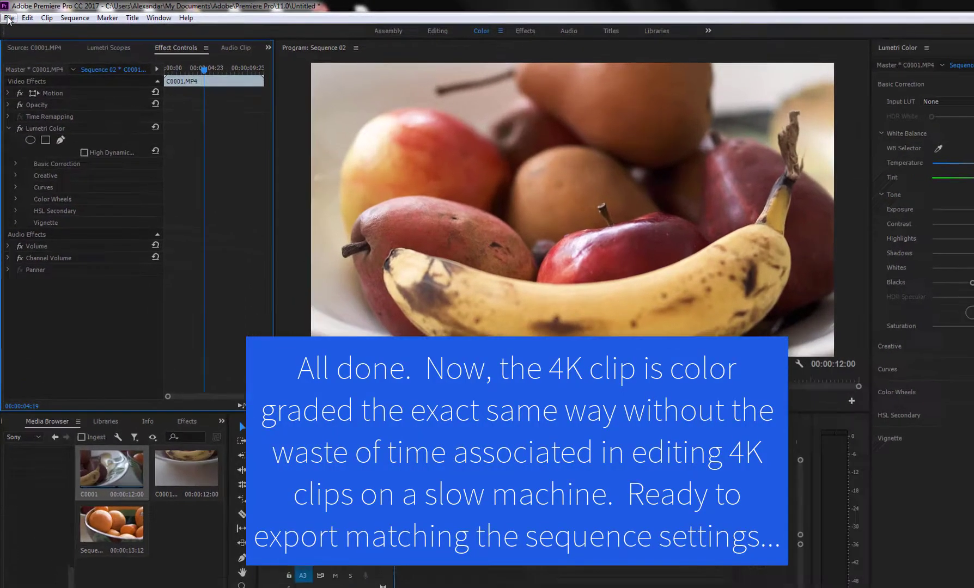
- Open Export Media for Sequence 02, keeping H.264 format and the Match Source - High bitrate preset
click(7, 16)
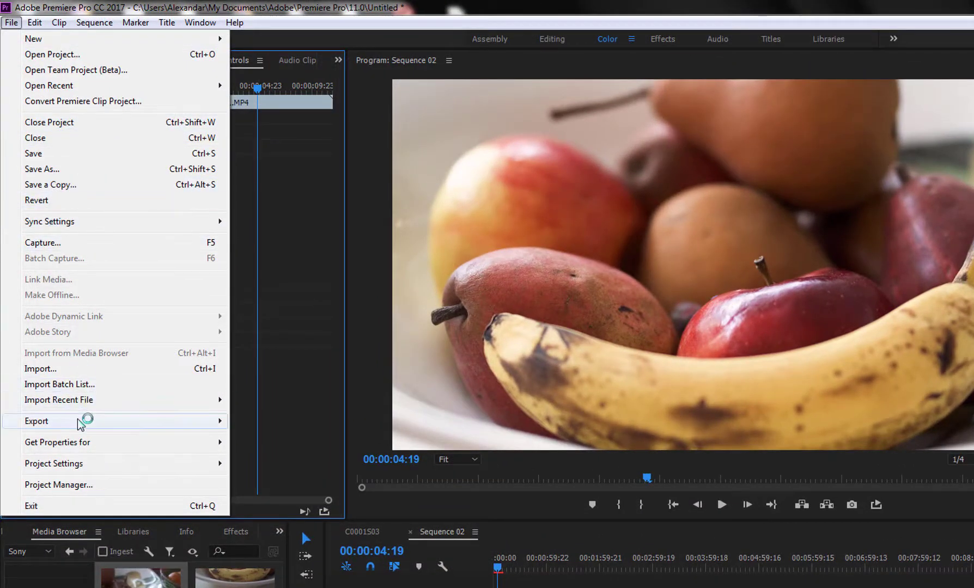
mouse_move(80, 422)
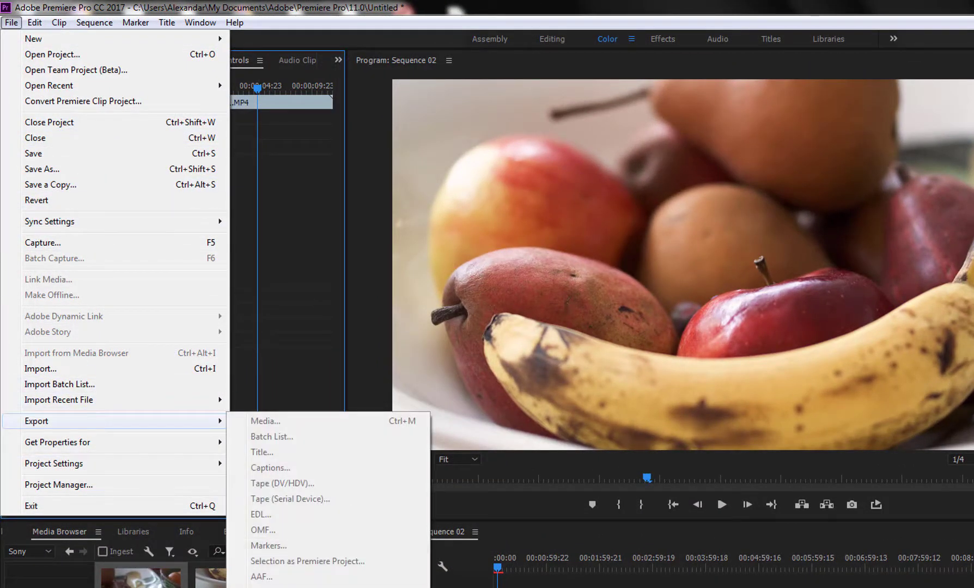
key(Escape)
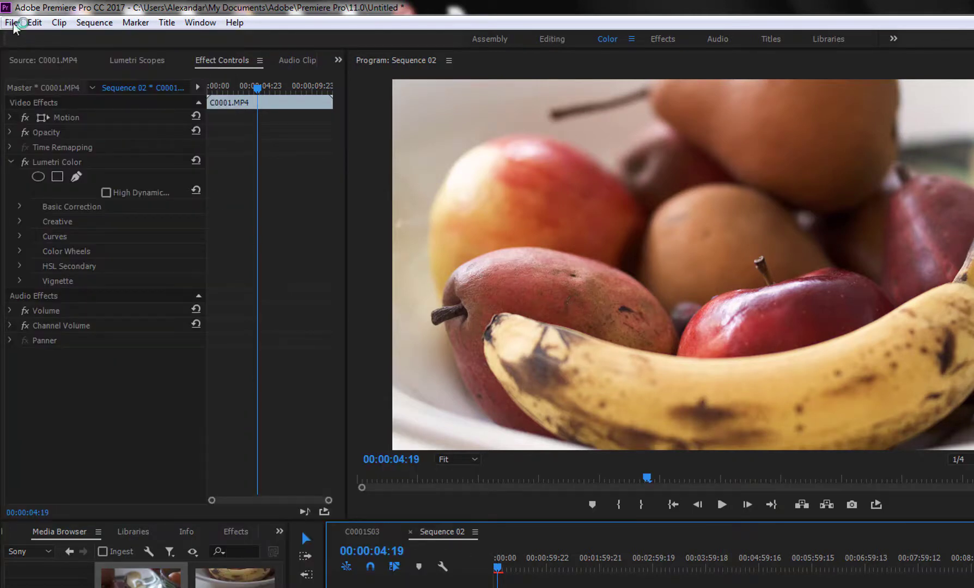
click(10, 22)
mouse_move(61, 425)
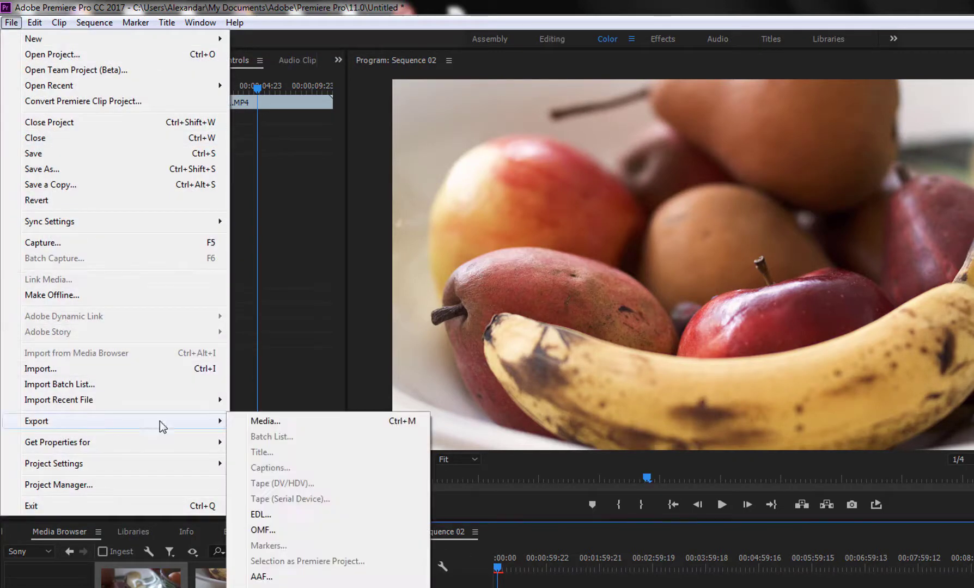
click(260, 421)
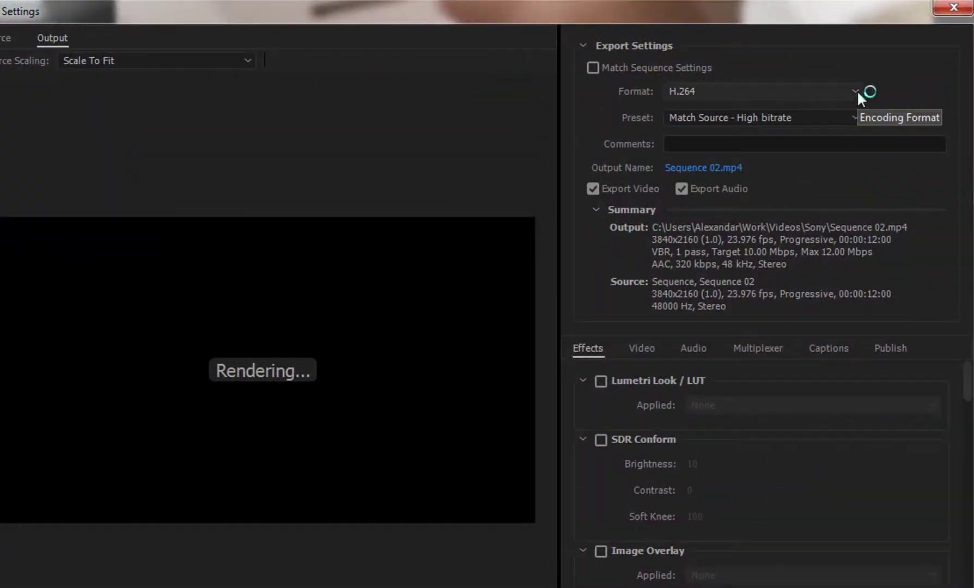
click(857, 91)
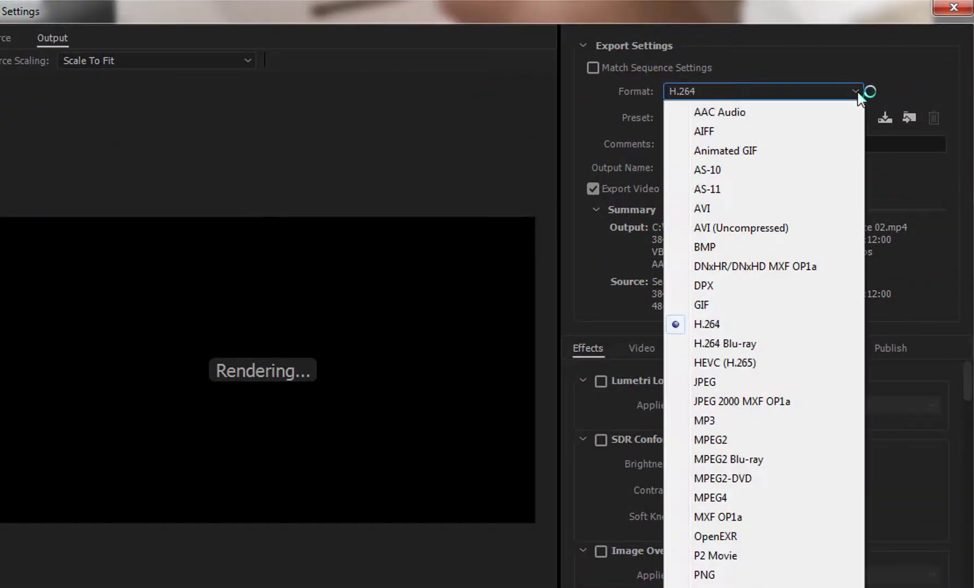
click(704, 325)
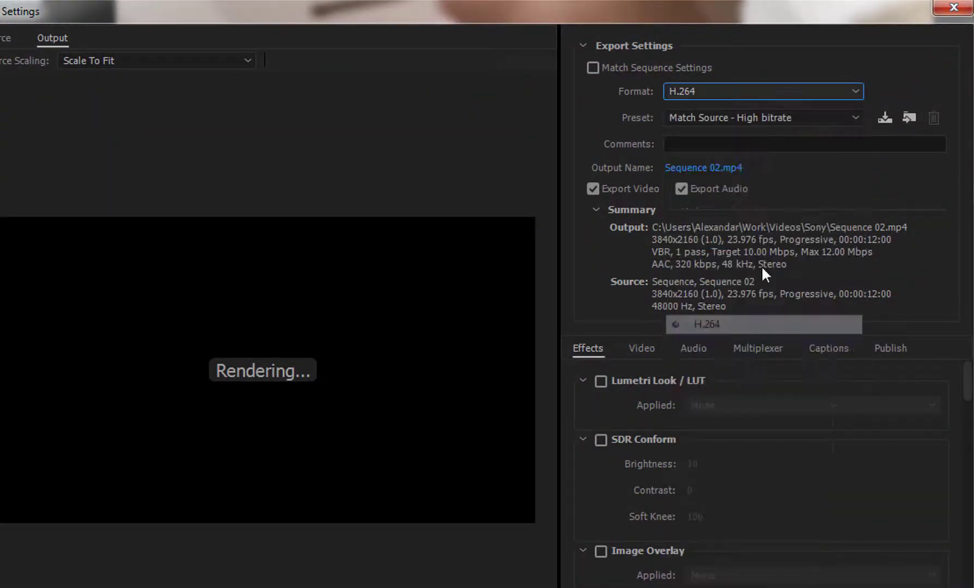
click(858, 116)
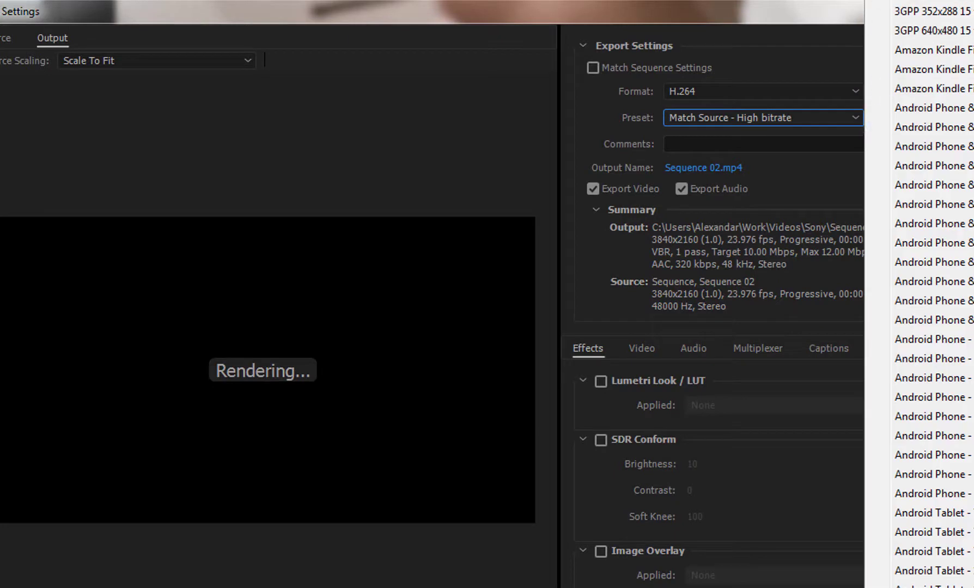
key(Escape)
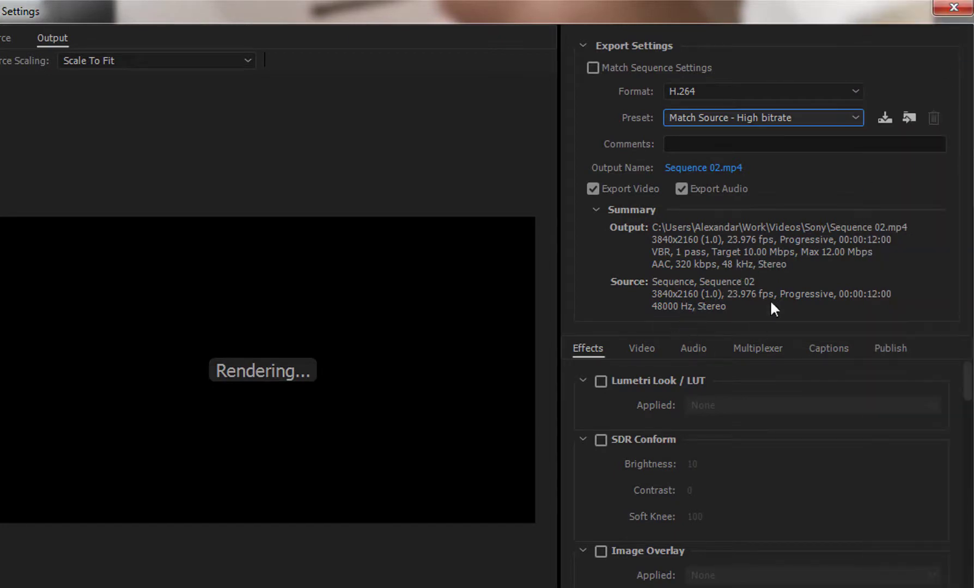
- Set bitrate encoding to VBR, 2 pass, enable Render at Maximum Depth, and check the audio settings
click(641, 347)
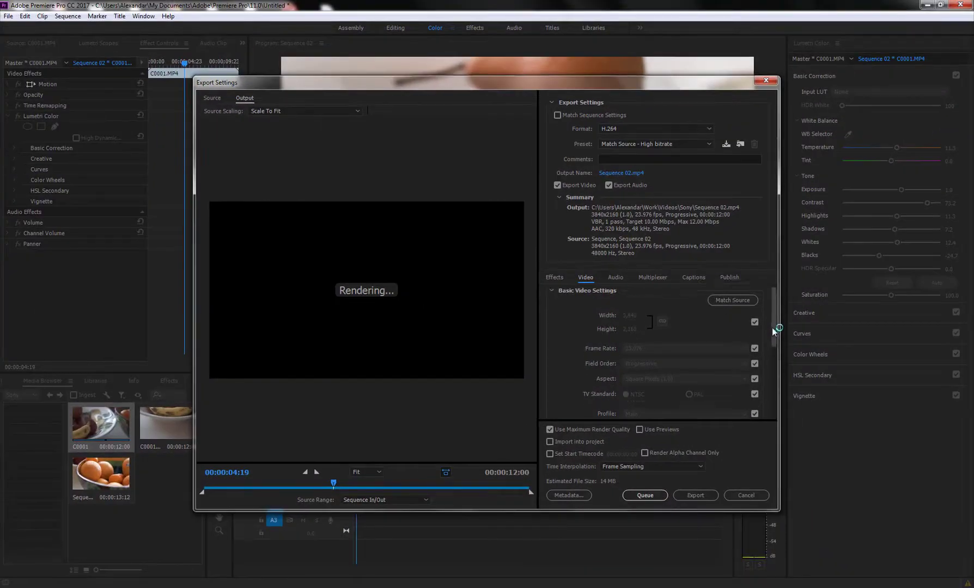
scroll(773, 330, down, 5)
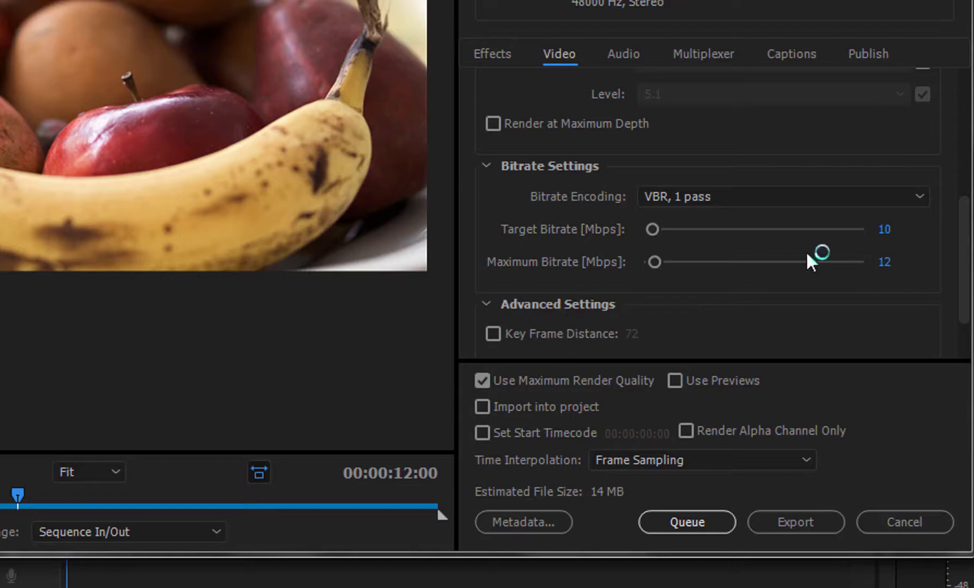
click(920, 197)
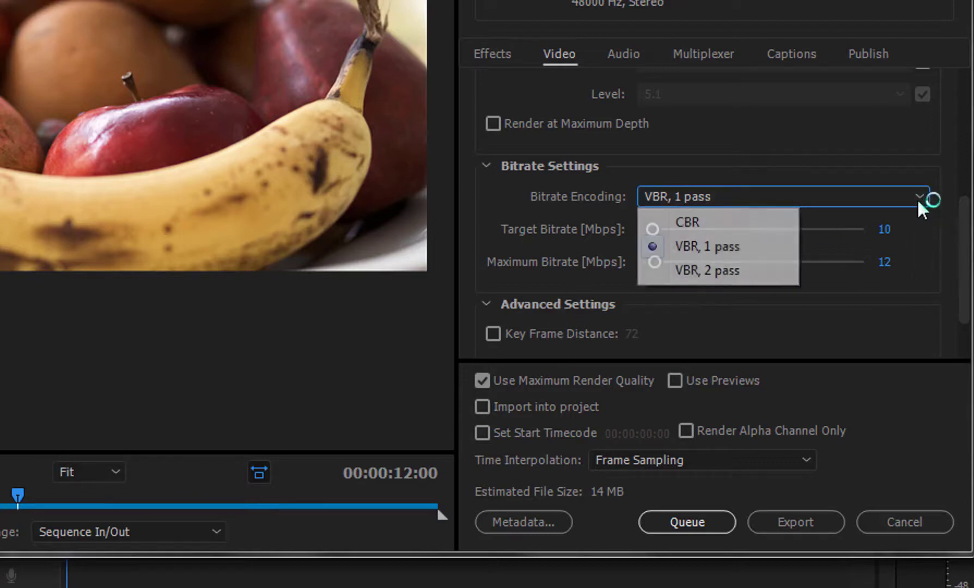
click(685, 271)
mouse_move(965, 242)
mouse_down()
mouse_move(962, 299)
mouse_move(965, 194)
mouse_up()
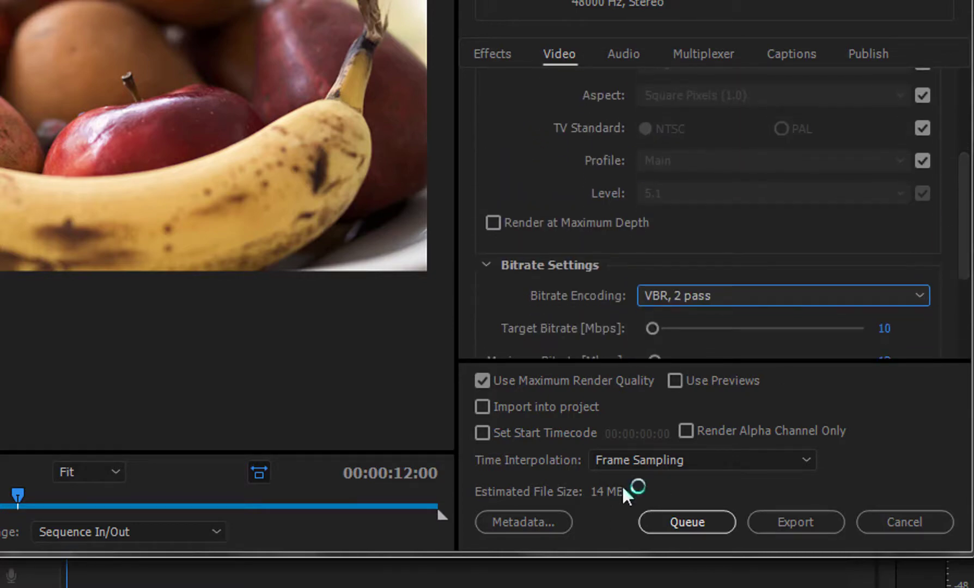
click(494, 224)
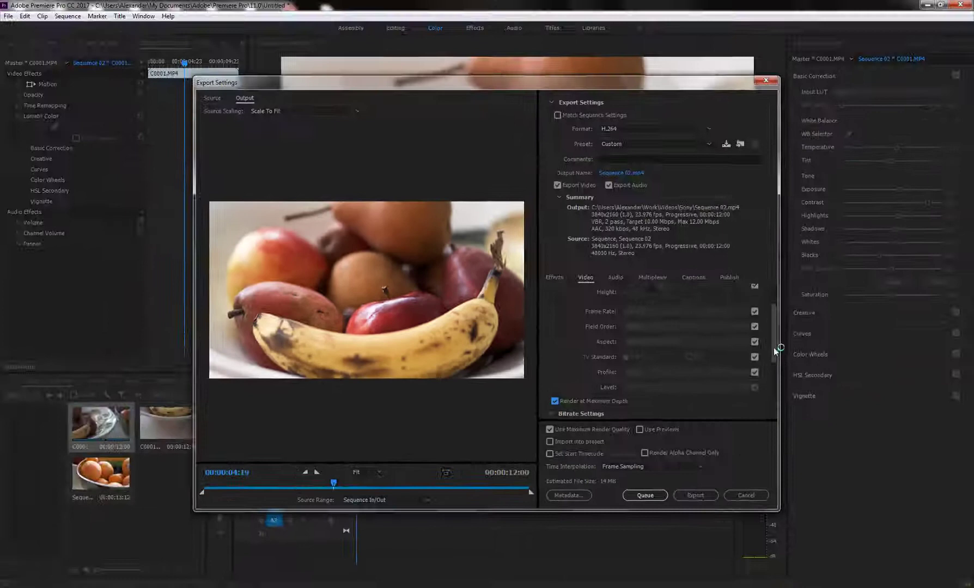
scroll(775, 343, up, 2)
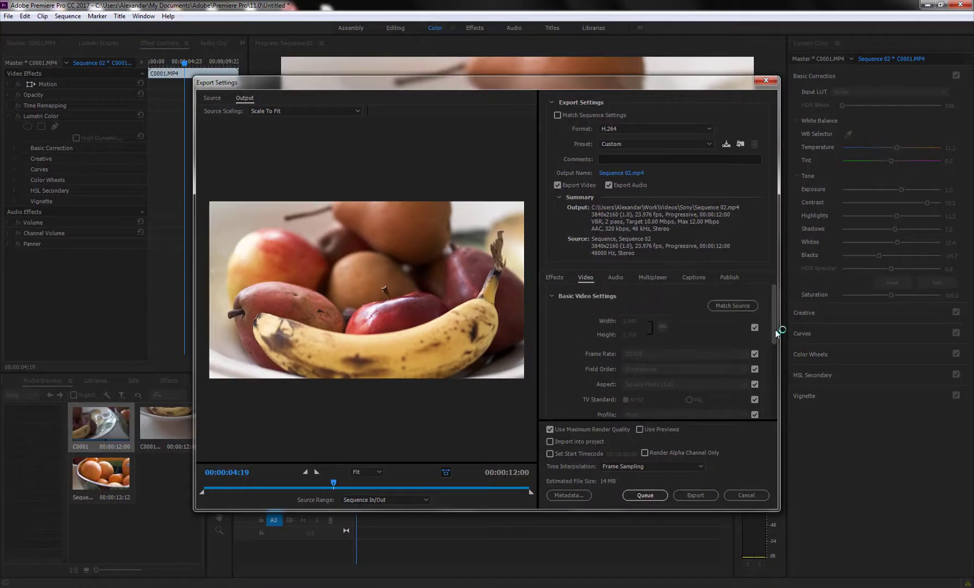
click(614, 276)
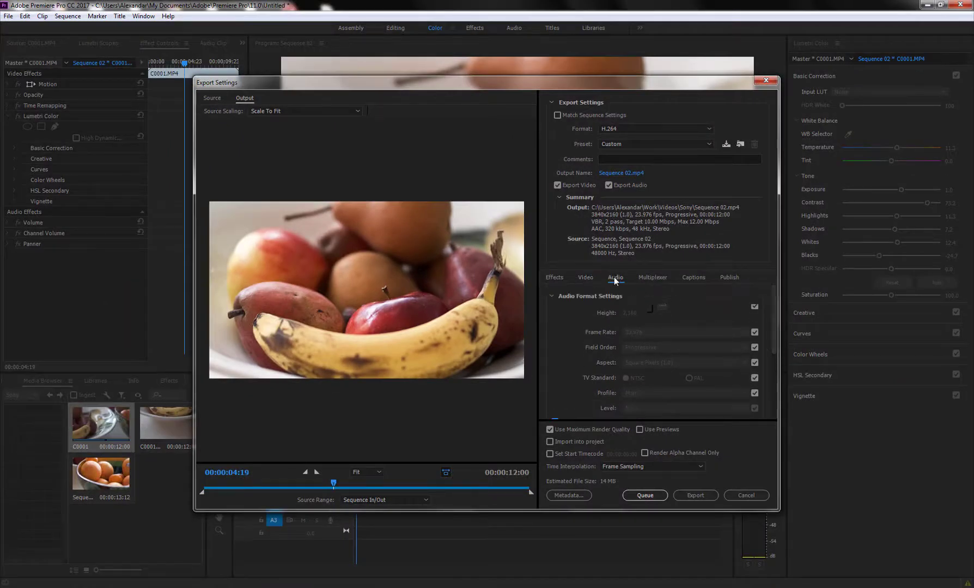
mouse_move(775, 323)
mouse_down()
mouse_move(776, 375)
mouse_move(778, 315)
mouse_up()
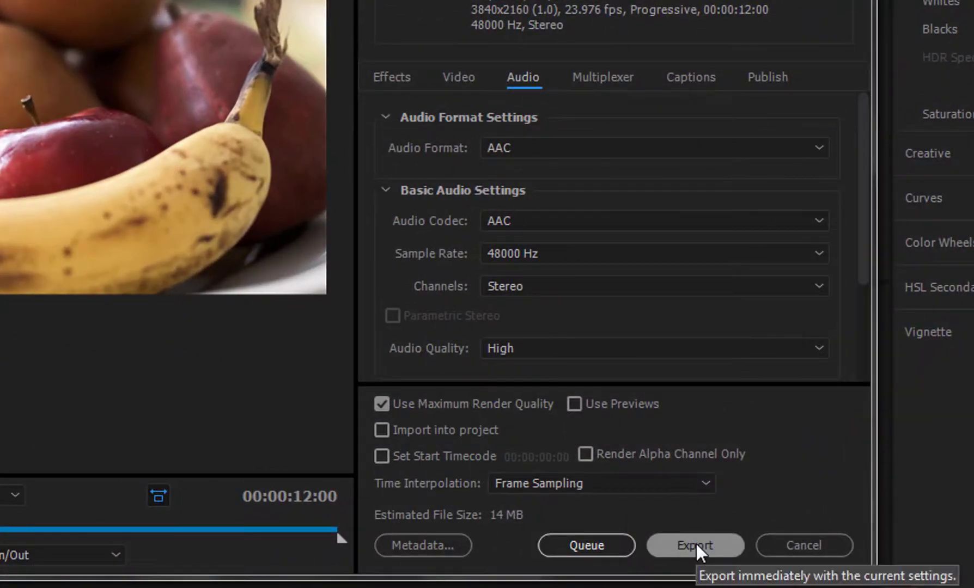
- Start encoding Sequence 02 to the 4K H.264 file Sequence 02.mp4
click(696, 543)
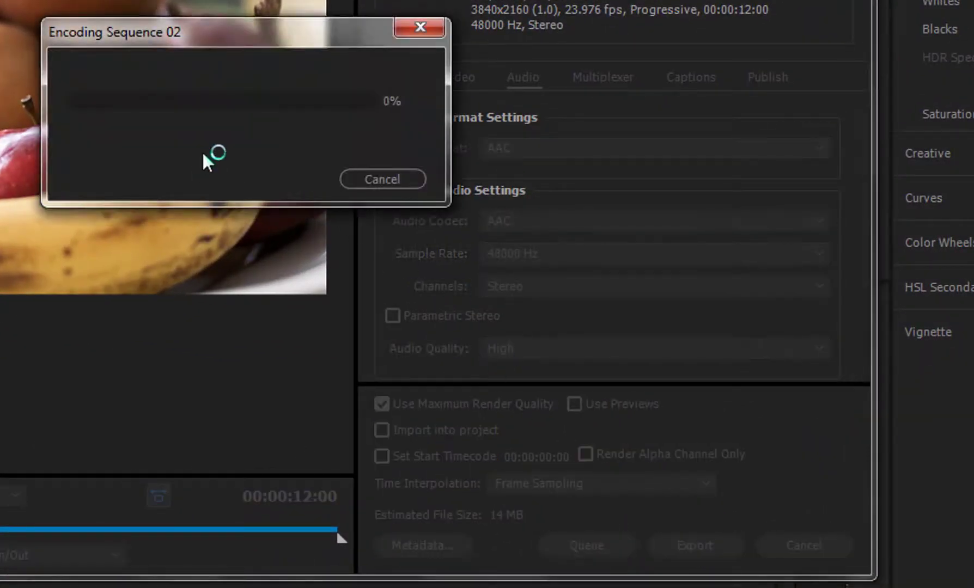